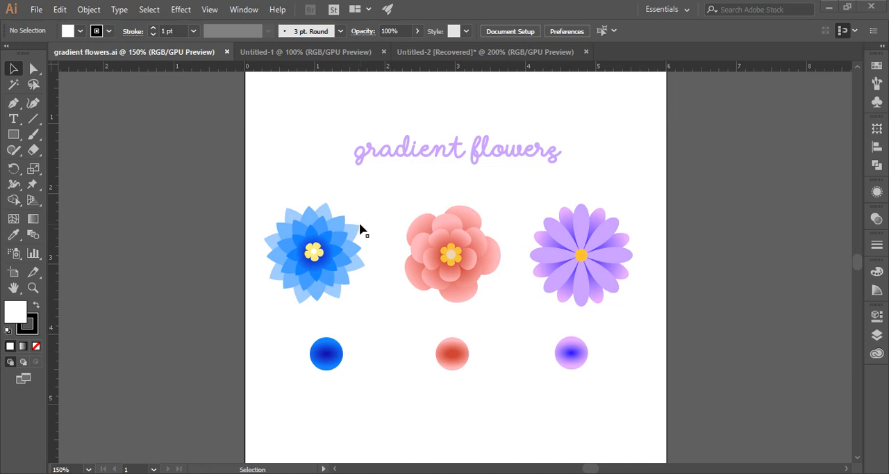
Step: Copy the blue flower from gradient flowers.ai into Untitled-1, place it beside the artboard and enlarge it slightly
{"action": "left_click", "coordinate": [300, 54]}
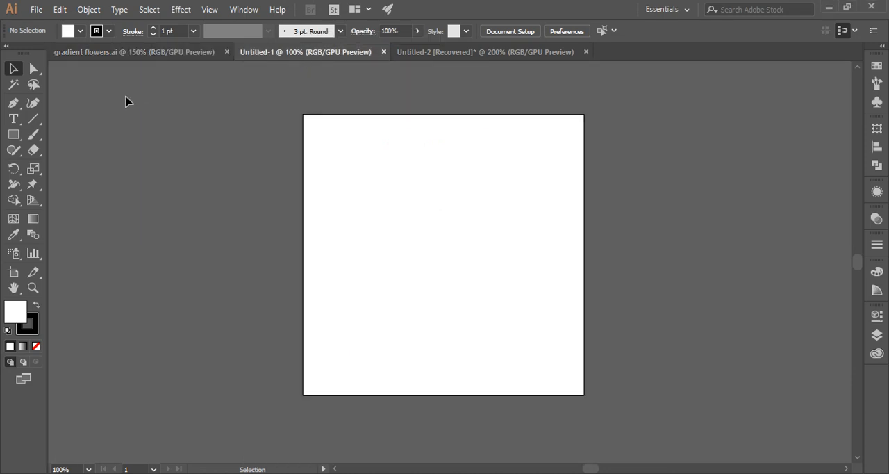
{"action": "left_click", "coordinate": [127, 54]}
{"action": "left_click_drag", "start_coordinate": [215, 202], "coordinate": [375, 309]}
{"action": "left_click_drag", "start_coordinate": [333, 257], "coordinate": [189, 221]}
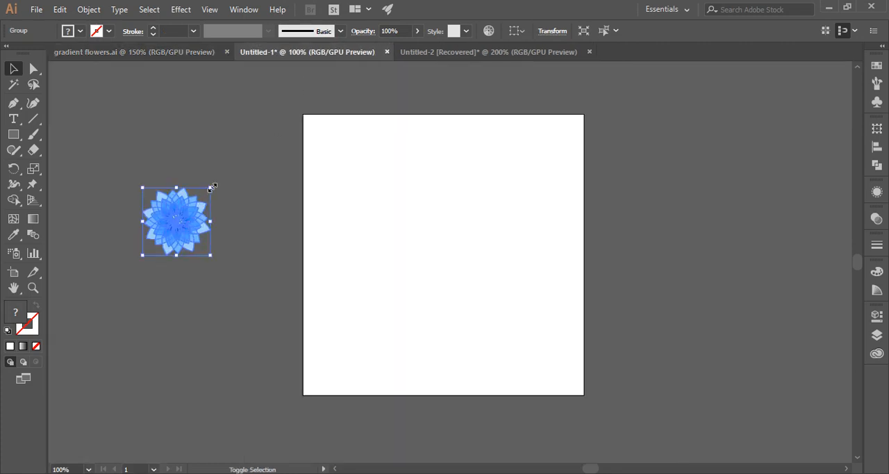
{"action": "left_click_drag", "start_coordinate": [212, 188], "coordinate": [222, 163]}
{"action": "left_click", "coordinate": [229, 331]}
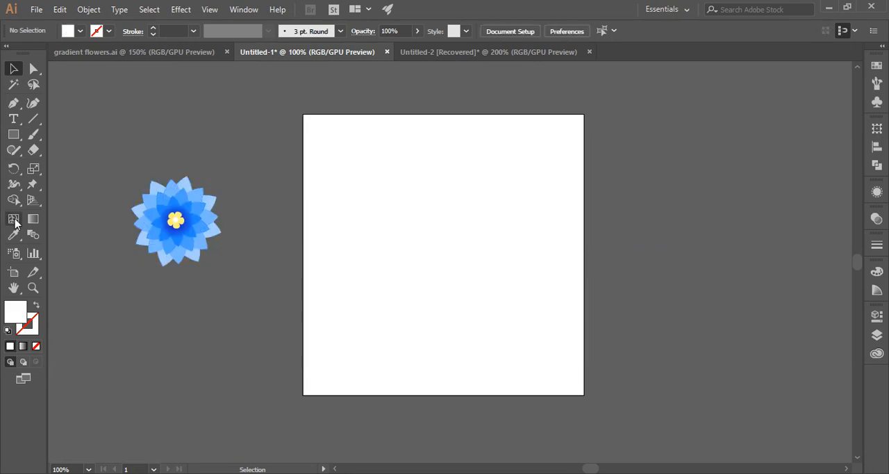
Step: Draw a horizontal line across the full artboard width and add a vertical copy crossing it at its midpoint
{"action": "left_click", "coordinate": [34, 120]}
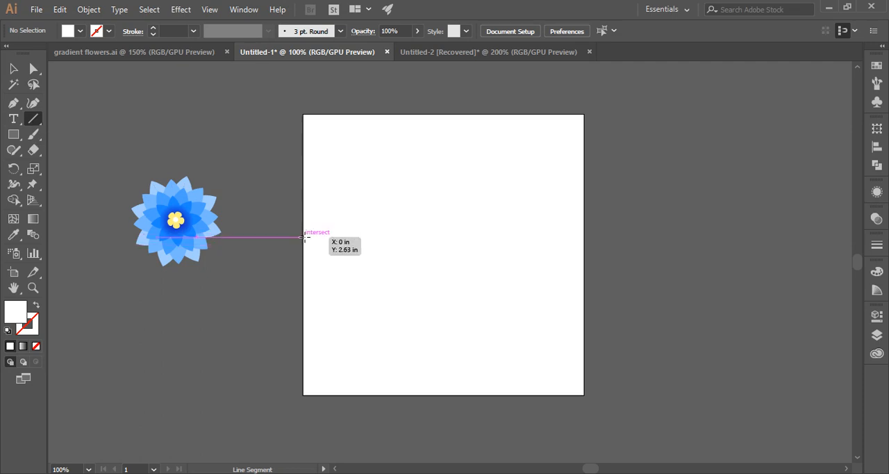
{"action": "left_click_drag", "start_coordinate": [303, 249], "coordinate": [583, 249]}
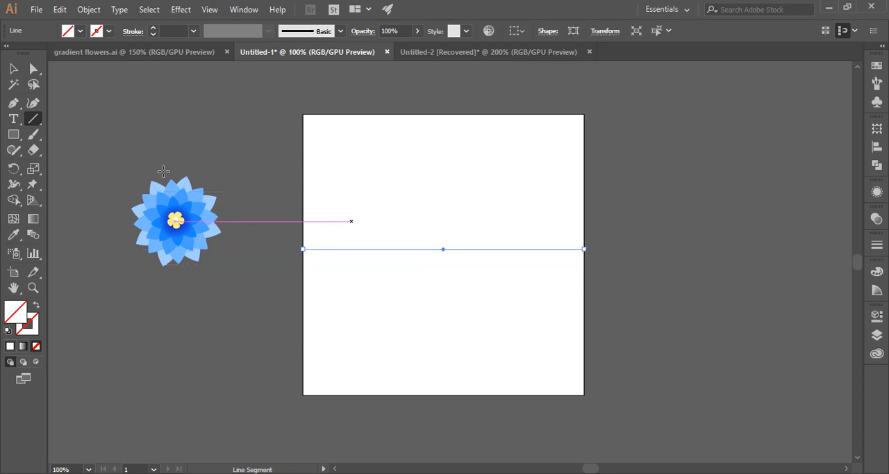
{"action": "key", "text": "v"}
{"action": "key", "text": "a"}
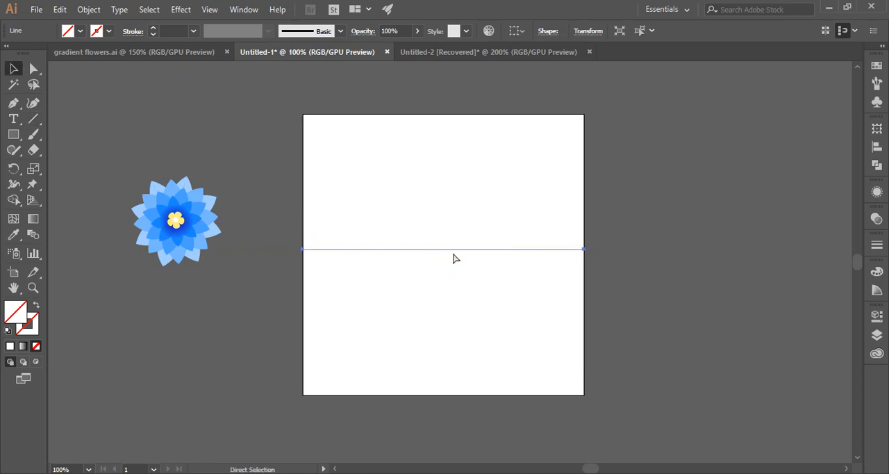
{"action": "key", "text": "v"}
{"action": "left_click_drag", "start_coordinate": [590, 249], "coordinate": [442, 114]}
Step: Select both crossing lines and nudge them down until they are vertically centred on the artboard
{"action": "left_click_drag", "start_coordinate": [271, 125], "coordinate": [508, 304]}
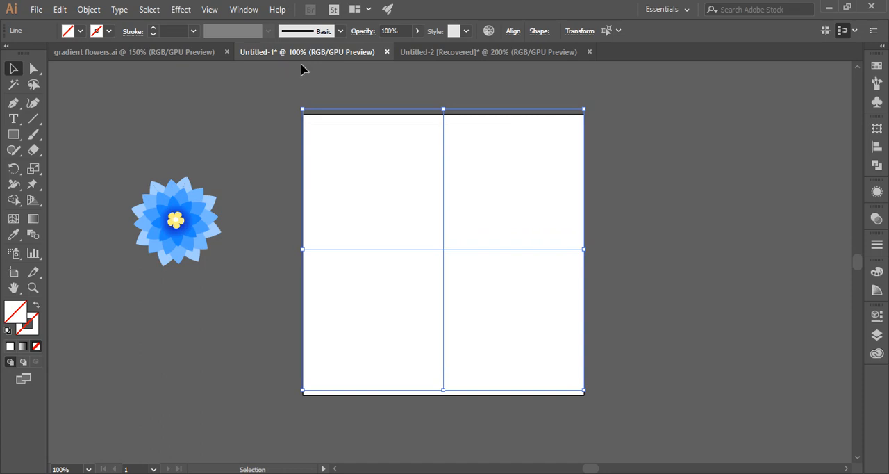
{"action": "left_click", "coordinate": [512, 30]}
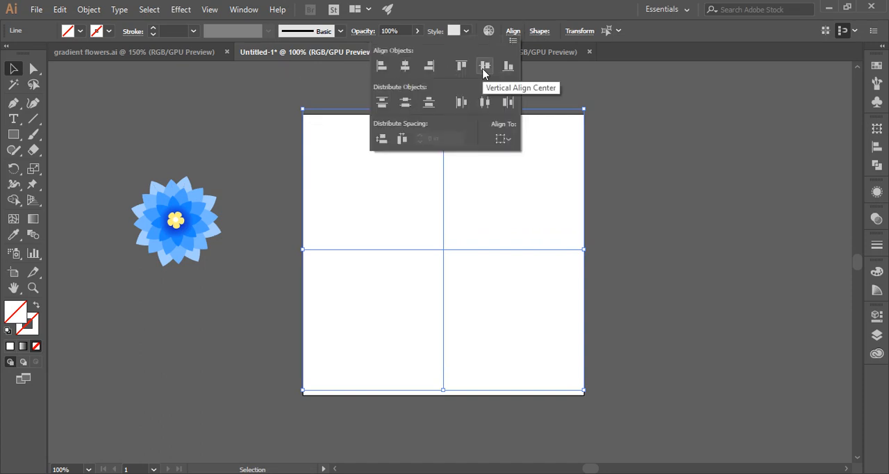
{"action": "left_click", "coordinate": [591, 85]}
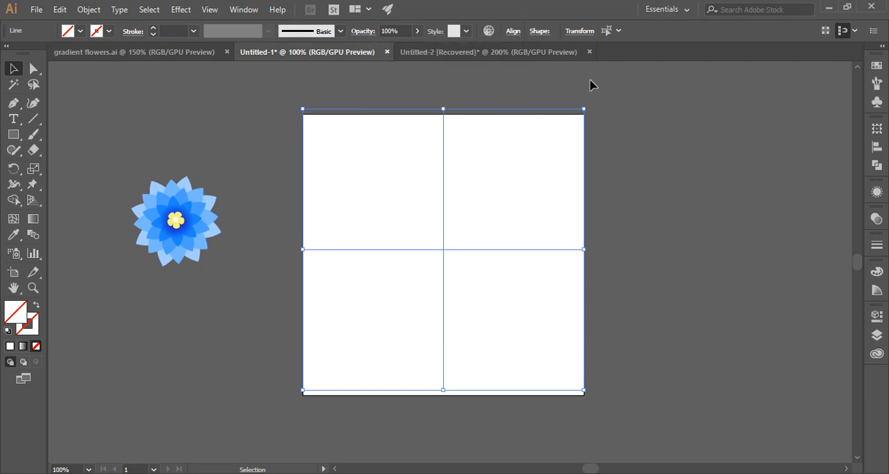
{"action": "key", "text": "Down"}
{"action": "key", "text": "Down"}
{"action": "key", "text": "Down"}
{"action": "key", "text": "Down"}
{"action": "key", "text": "Down"}
{"action": "key", "text": "Down"}
{"action": "key", "text": "Down"}
{"action": "key", "text": "Down"}
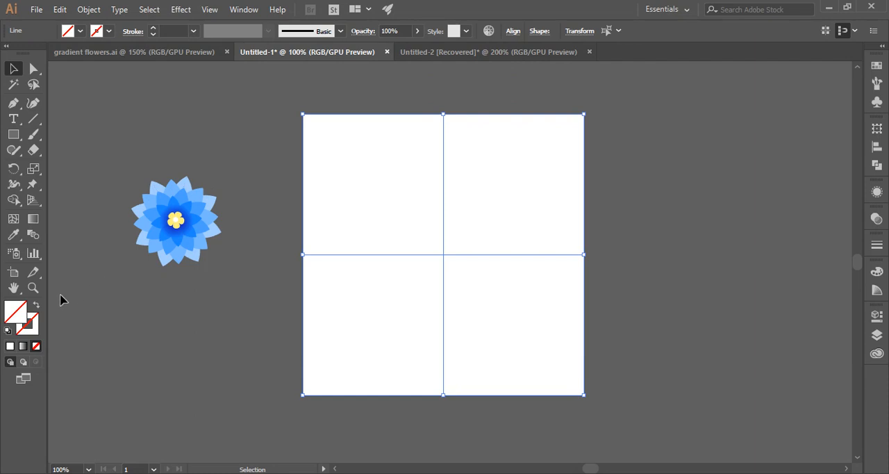
Step: Try to give both crossing lines a black stroke using the Color Picker
{"action": "left_click", "coordinate": [28, 324]}
{"action": "double_click", "coordinate": [28, 323]}
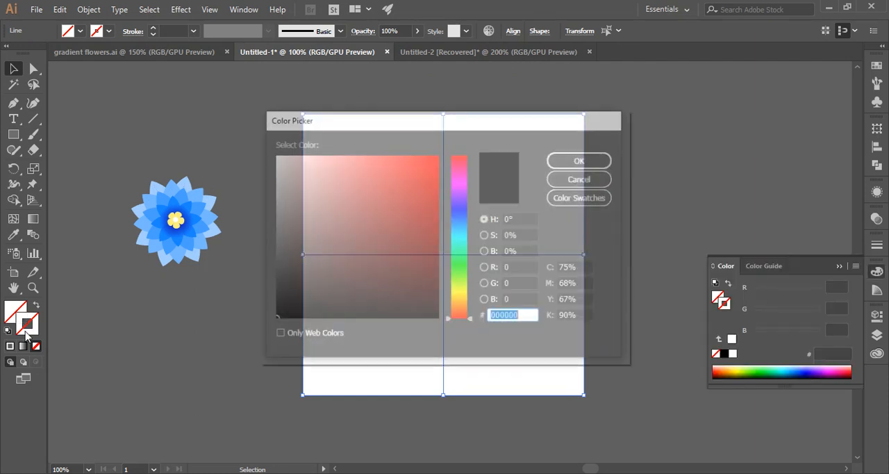
{"action": "left_click", "coordinate": [583, 161]}
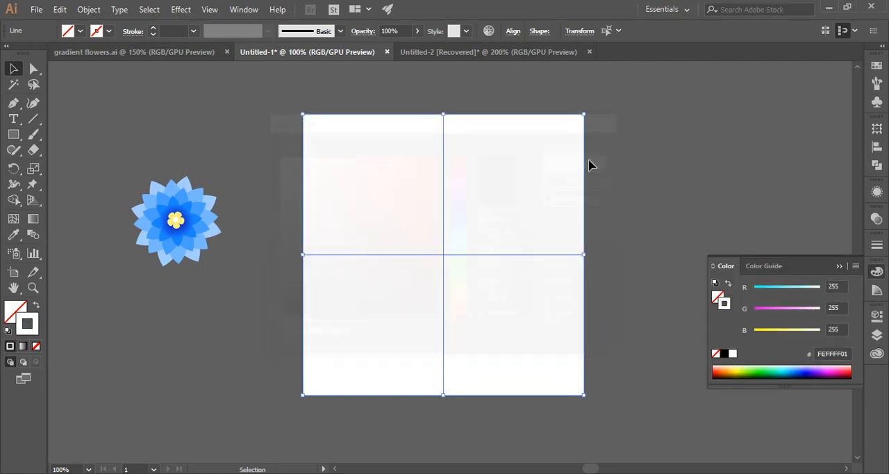
{"action": "left_click", "coordinate": [603, 202]}
Step: Set the stroke colour of both crossing lines to near-black 020202
{"action": "left_click_drag", "start_coordinate": [278, 154], "coordinate": [502, 311]}
{"action": "double_click", "coordinate": [27, 325]}
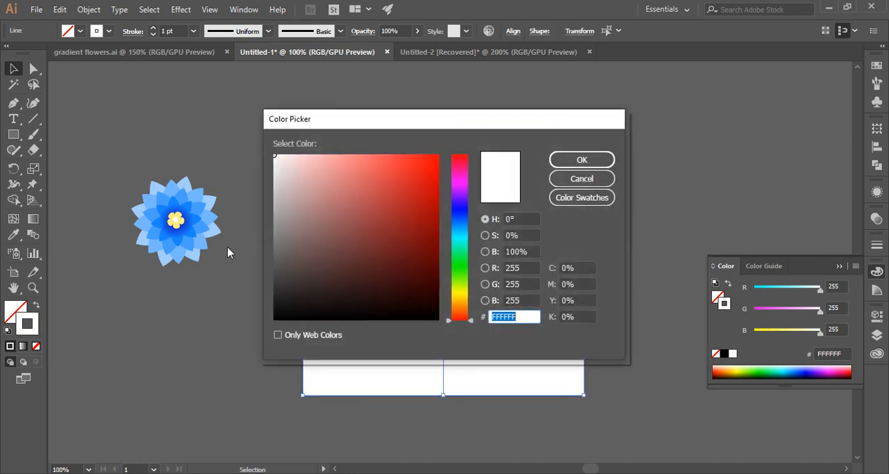
{"action": "left_click", "coordinate": [276, 318]}
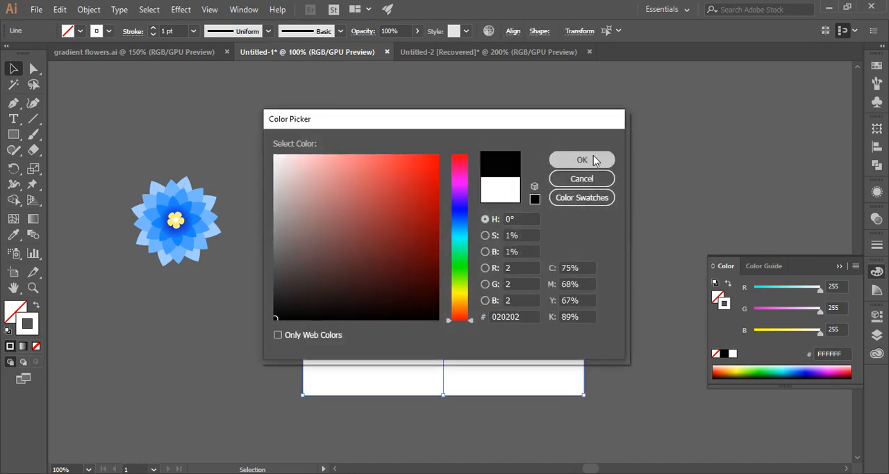
{"action": "left_click", "coordinate": [607, 160]}
Step: Apply a Twist effect with an angle of 60° to both crossing lines
{"action": "left_click_drag", "start_coordinate": [289, 196], "coordinate": [476, 297]}
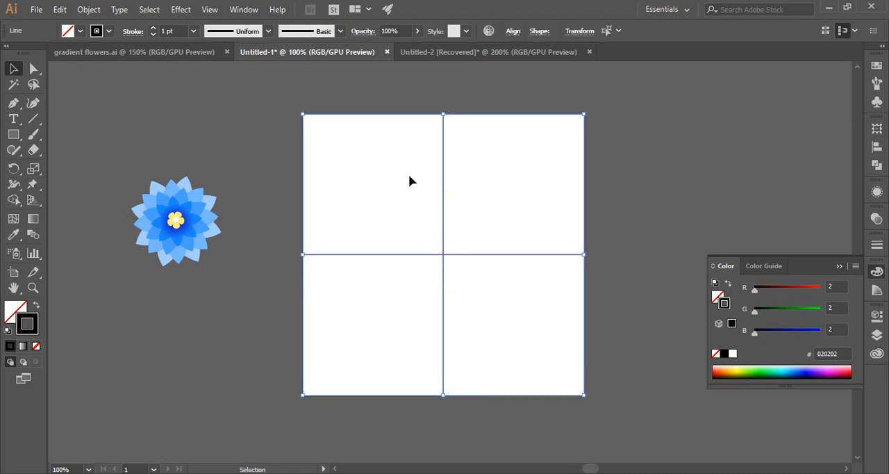
{"action": "left_click", "coordinate": [186, 11]}
{"action": "mouse_move", "coordinate": [223, 115]}
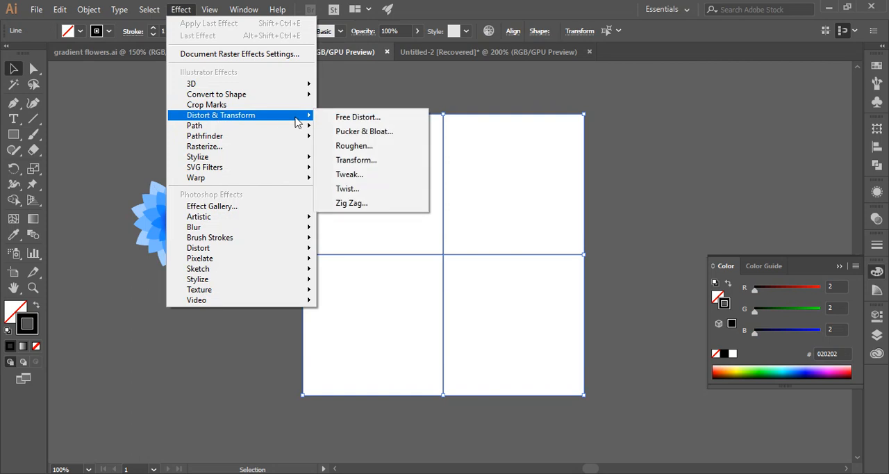
{"action": "left_click", "coordinate": [345, 189]}
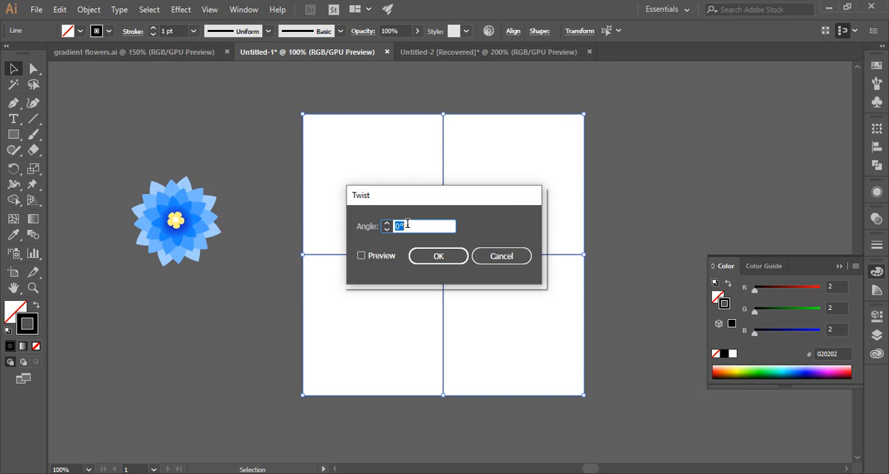
{"action": "type", "text": "6"}
{"action": "left_click", "coordinate": [381, 256]}
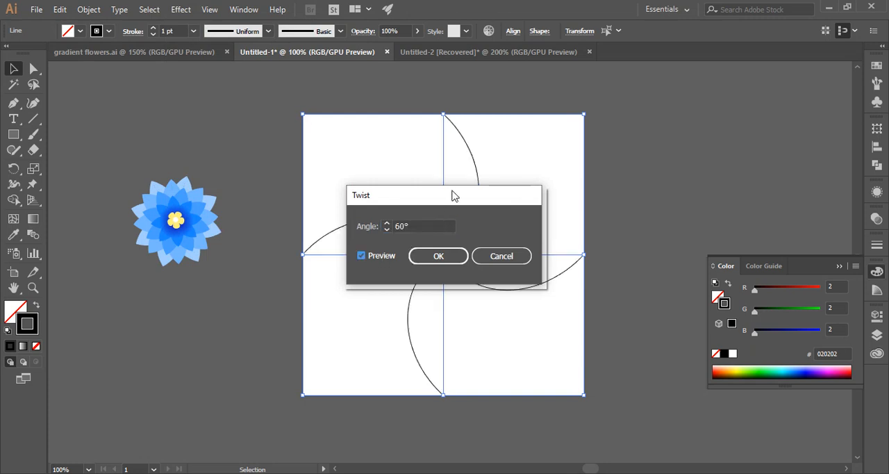
{"action": "left_click_drag", "start_coordinate": [453, 195], "coordinate": [689, 98]}
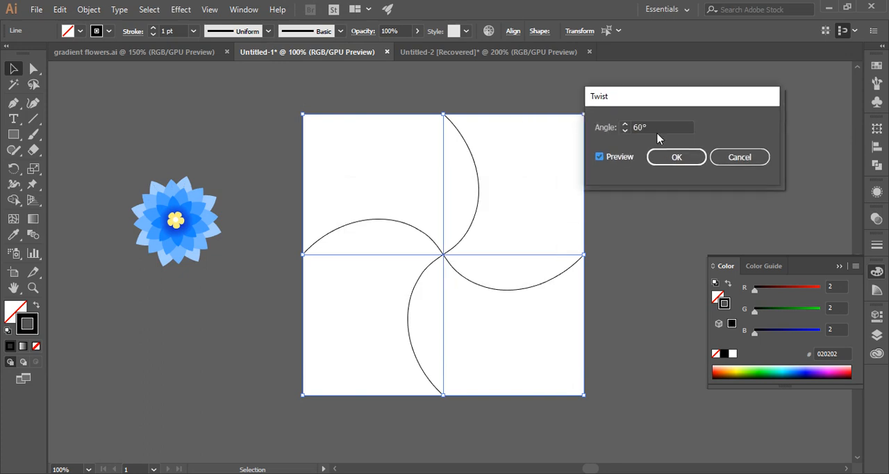
{"action": "left_click", "coordinate": [665, 159]}
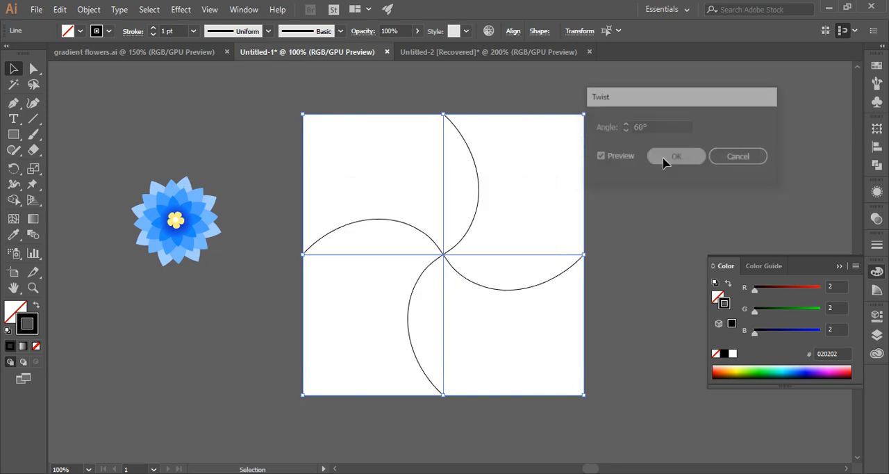
Step: Apply a Transform effect to the twisted lines with Reflect X and 1 copy, forming four petals
{"action": "left_click", "coordinate": [183, 9]}
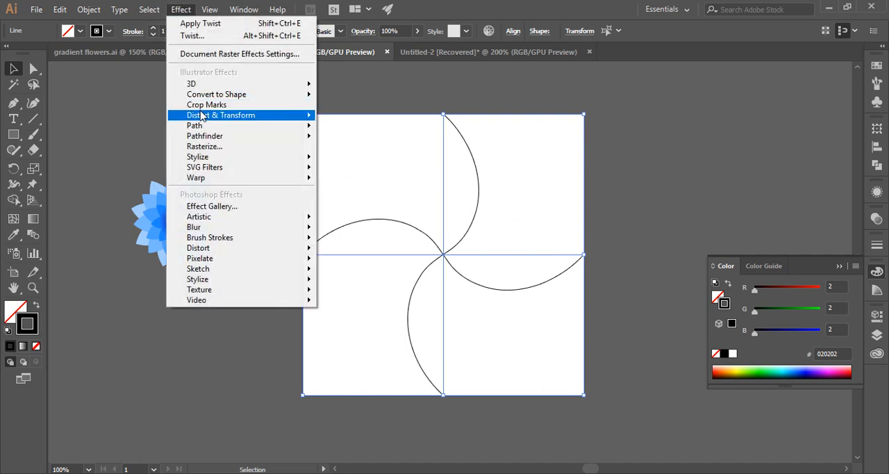
{"action": "mouse_move", "coordinate": [203, 117]}
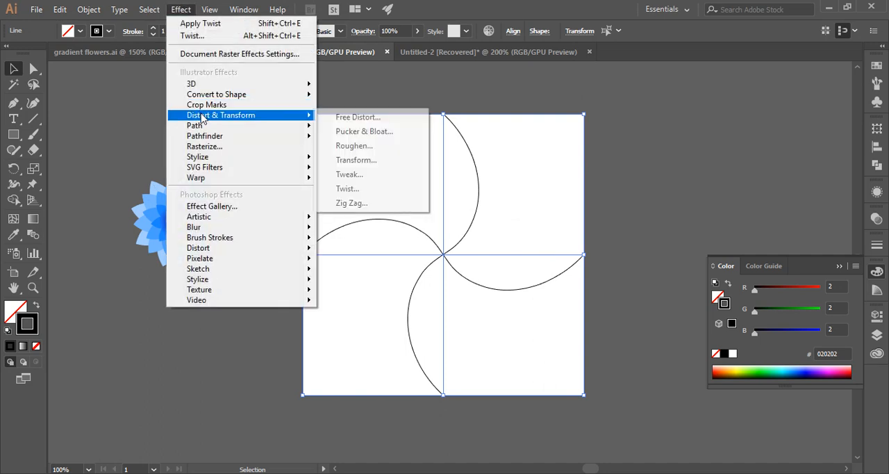
{"action": "left_click", "coordinate": [356, 160]}
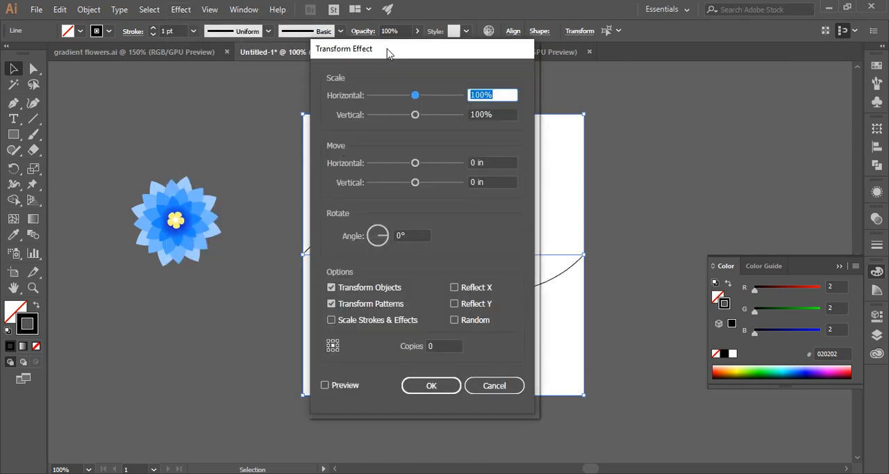
{"action": "left_click_drag", "start_coordinate": [397, 50], "coordinate": [544, 56]}
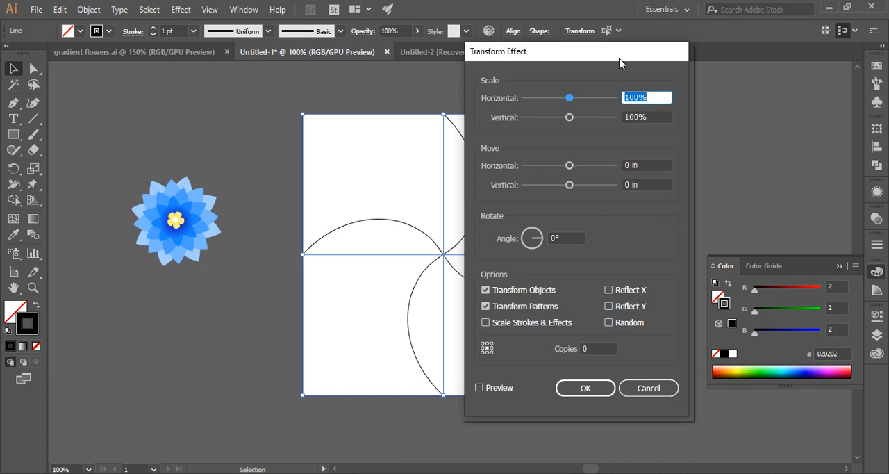
{"action": "left_click_drag", "start_coordinate": [621, 59], "coordinate": [723, 62]}
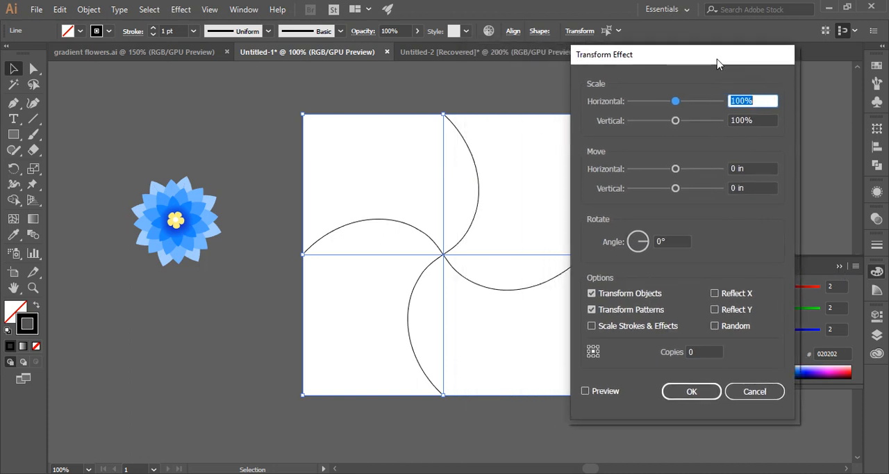
{"action": "left_click", "coordinate": [722, 295]}
{"action": "left_click", "coordinate": [707, 352]}
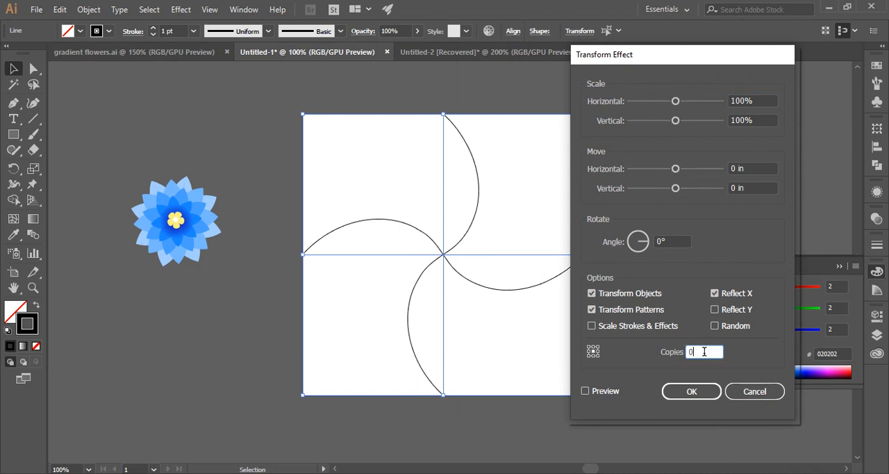
{"action": "type", "text": "1"}
{"action": "left_click", "coordinate": [613, 394]}
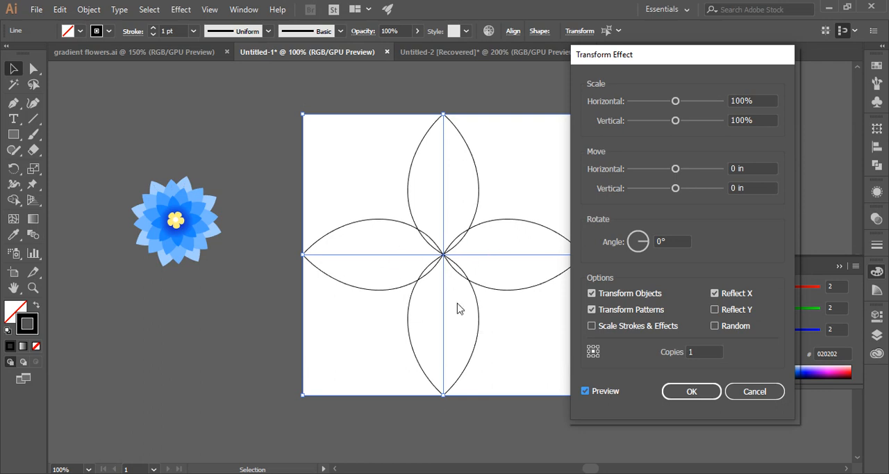
{"action": "left_click", "coordinate": [705, 394]}
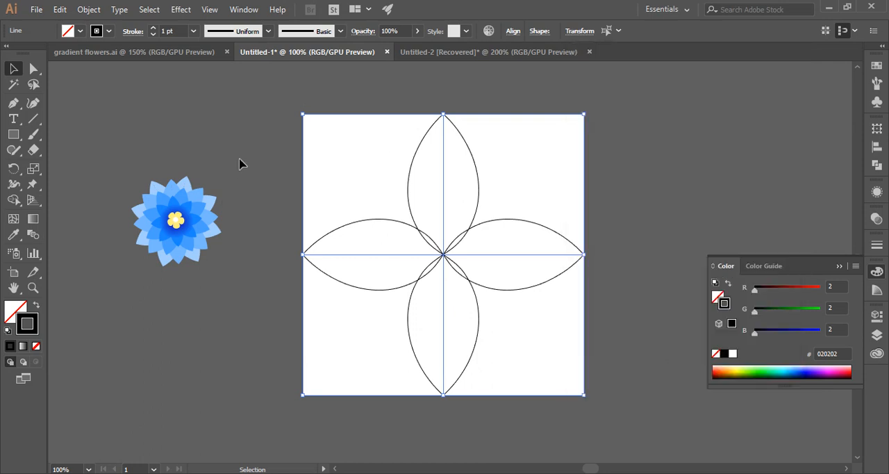
Step: Apply another Transform effect to the petals with a 45° rotation and 3 copies, forming an eight-petal flower
{"action": "left_click", "coordinate": [188, 11]}
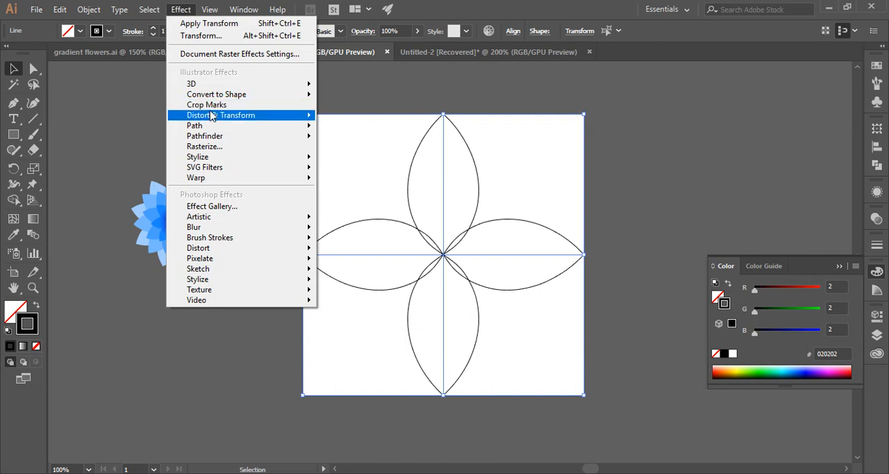
{"action": "mouse_move", "coordinate": [211, 117]}
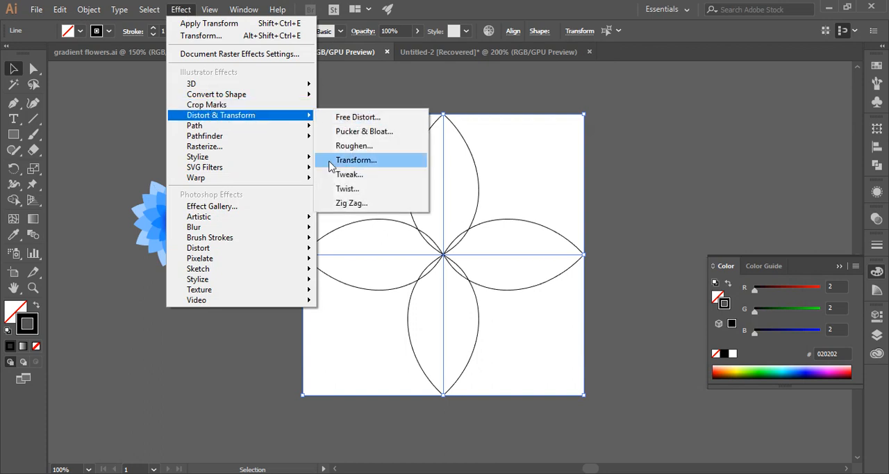
{"action": "left_click", "coordinate": [330, 162]}
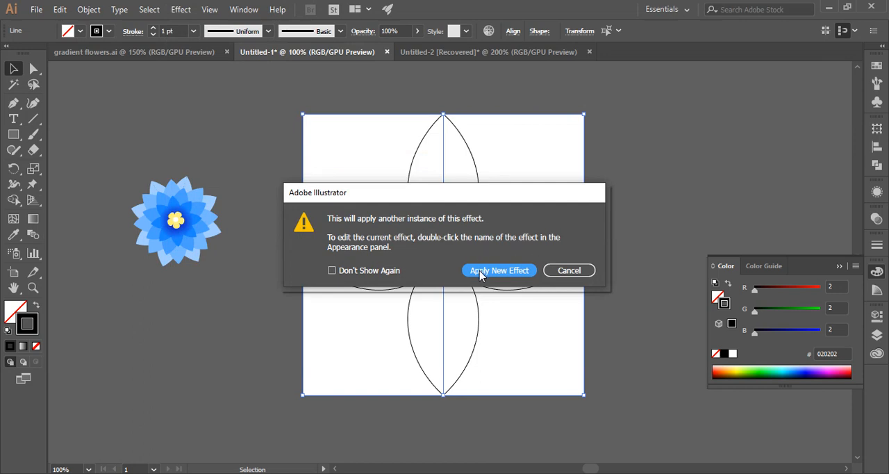
{"action": "left_click", "coordinate": [499, 270]}
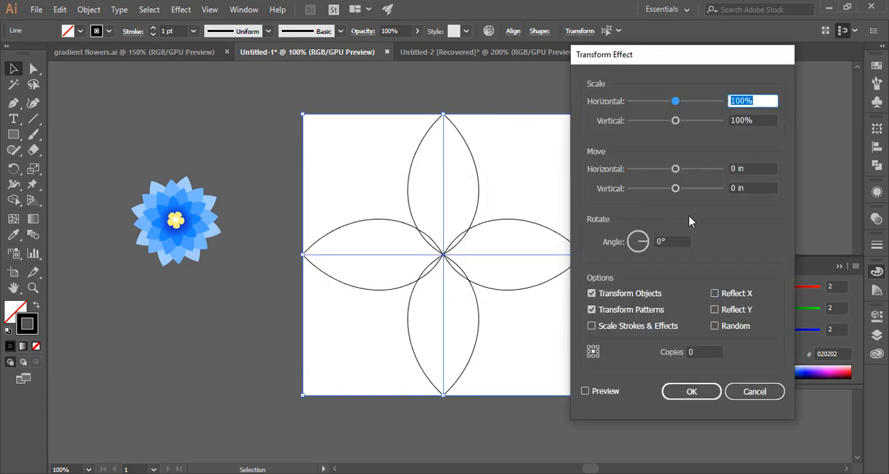
{"action": "left_click", "coordinate": [672, 242]}
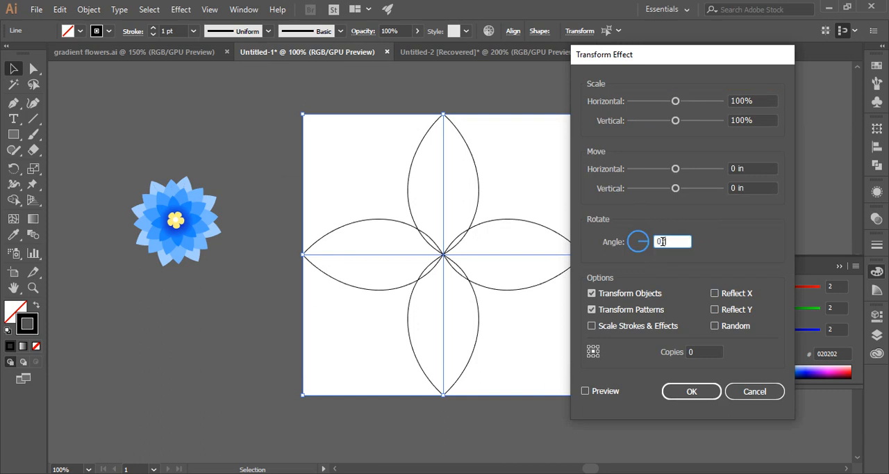
{"action": "type", "text": "45"}
{"action": "left_click", "coordinate": [692, 352]}
{"action": "double_click", "coordinate": [692, 351]}
{"action": "type", "text": "3"}
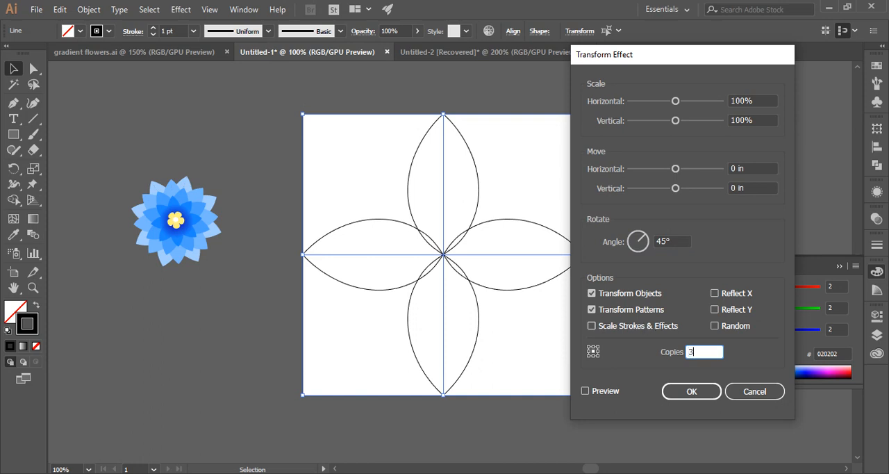
{"action": "left_click", "coordinate": [587, 391]}
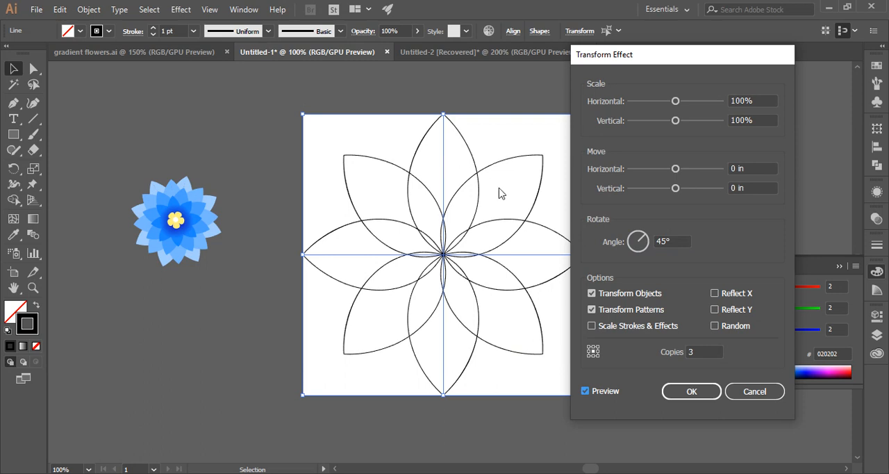
{"action": "left_click", "coordinate": [688, 391]}
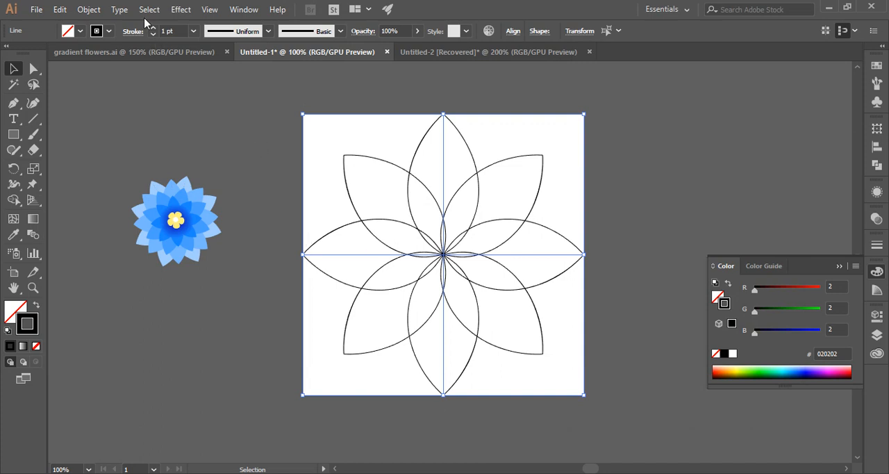
Step: Expand the appearance of the eight-petal flower and swap its fill and stroke to get solid black petals without an outline
{"action": "left_click", "coordinate": [92, 10]}
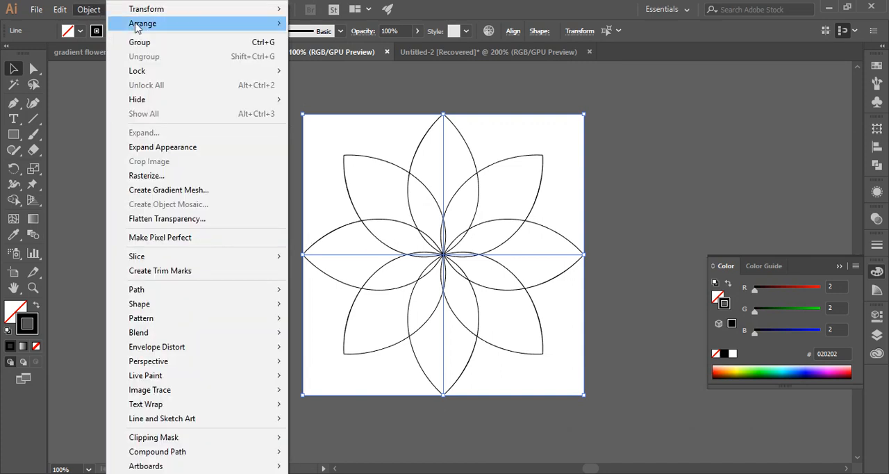
{"action": "left_click", "coordinate": [160, 147]}
{"action": "left_click", "coordinate": [215, 135]}
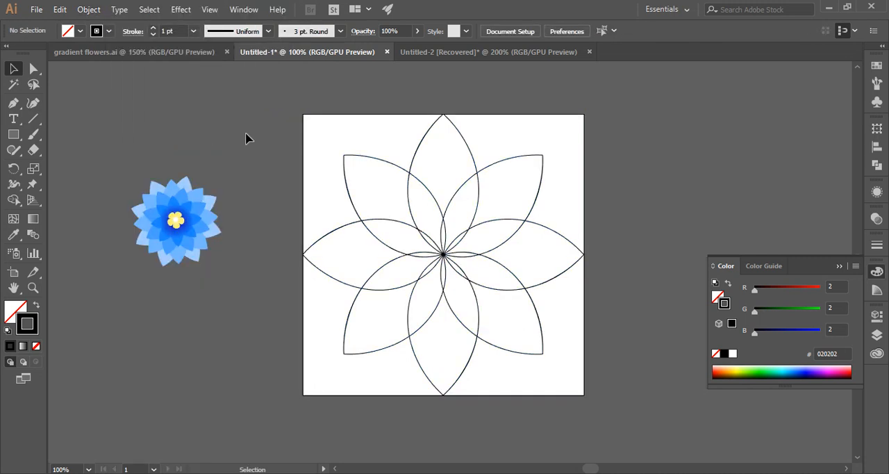
{"action": "left_click", "coordinate": [449, 319]}
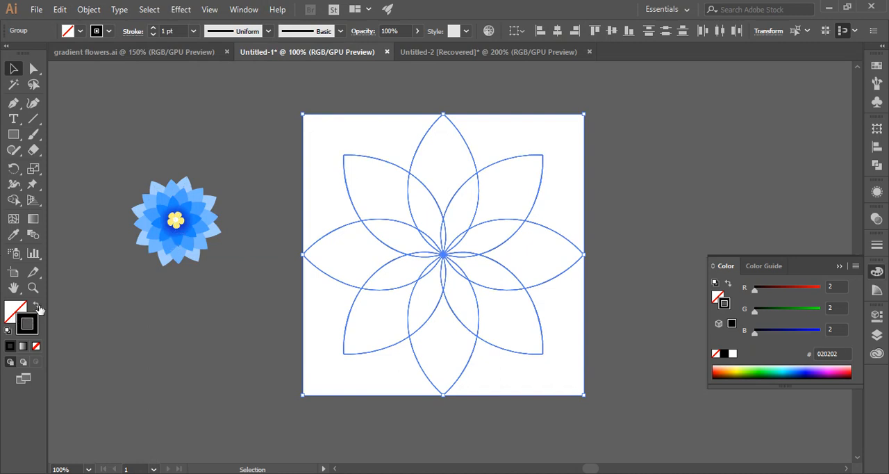
{"action": "left_click", "coordinate": [37, 306]}
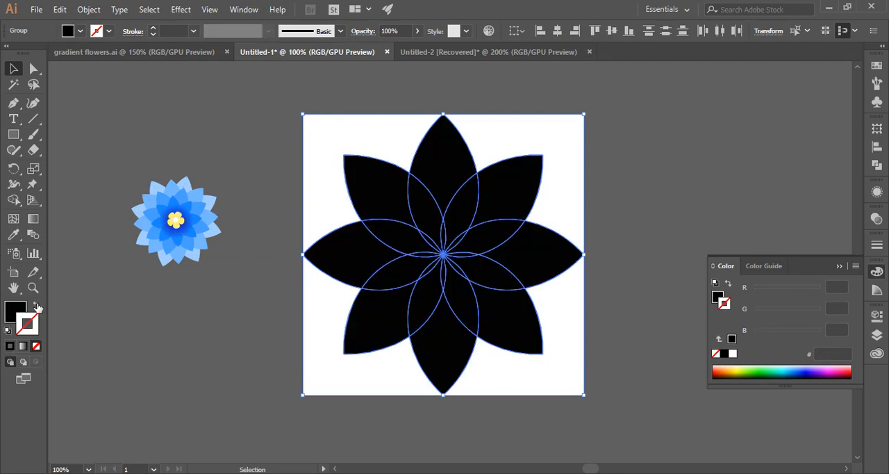
{"action": "left_click", "coordinate": [246, 116]}
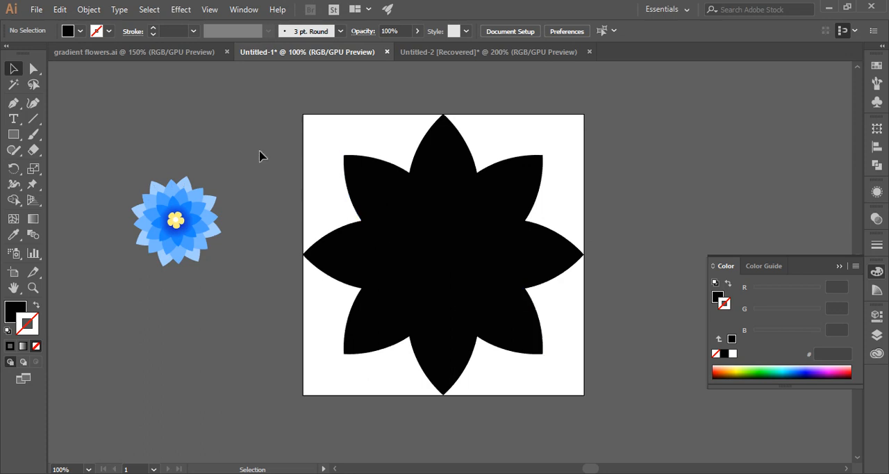
Step: Select all the black petal shapes and group them into one object
{"action": "key", "text": "ctrl+plus"}
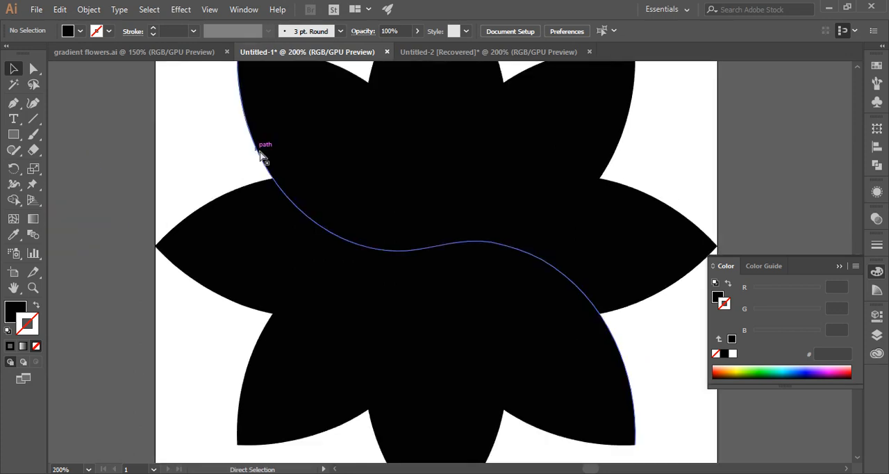
{"action": "key", "text": "ctrl+minus"}
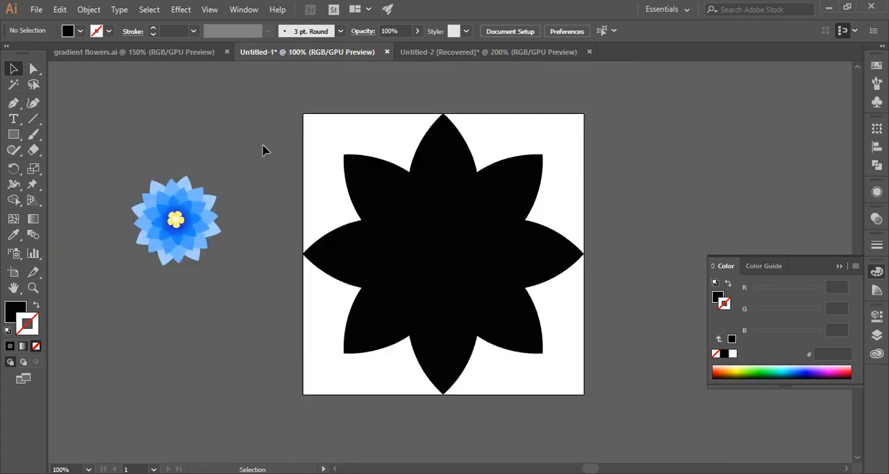
{"action": "left_click_drag", "start_coordinate": [347, 192], "coordinate": [474, 307]}
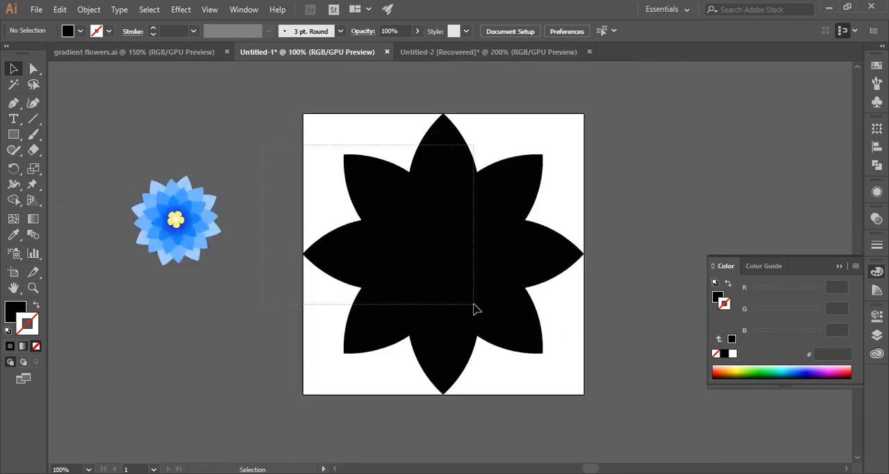
{"action": "right_click", "coordinate": [460, 265]}
{"action": "left_click", "coordinate": [482, 340]}
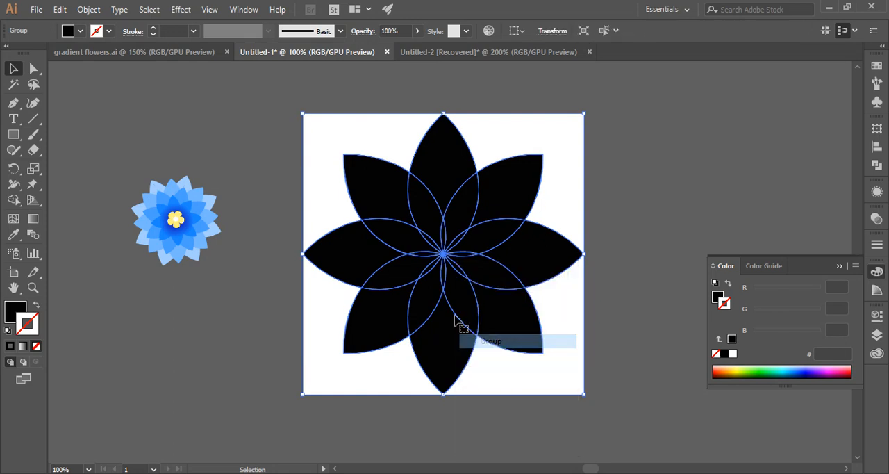
{"action": "left_click", "coordinate": [309, 212]}
Step: Set the fill colour of the grouped flower to light orange F9C582
{"action": "left_click", "coordinate": [470, 278]}
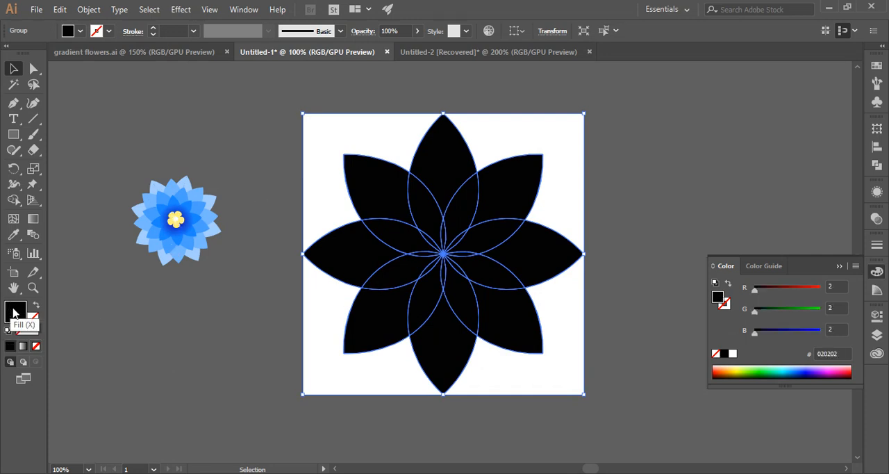
{"action": "double_click", "coordinate": [14, 313]}
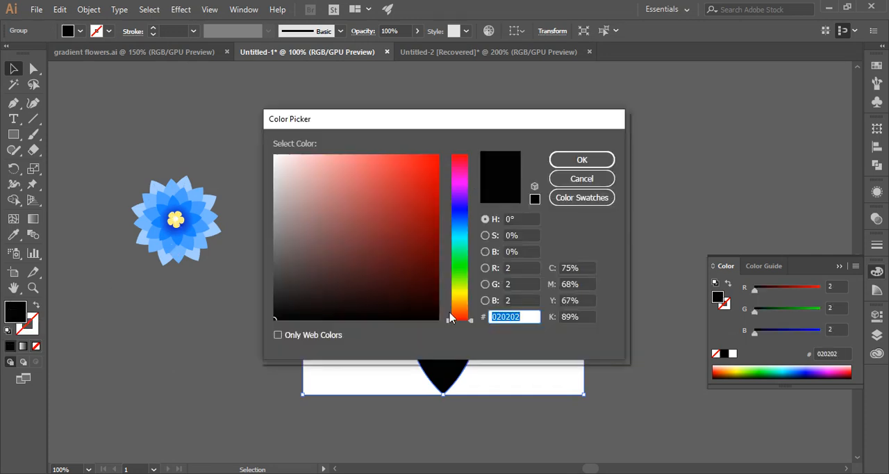
{"action": "left_click_drag", "start_coordinate": [452, 312], "coordinate": [459, 304]}
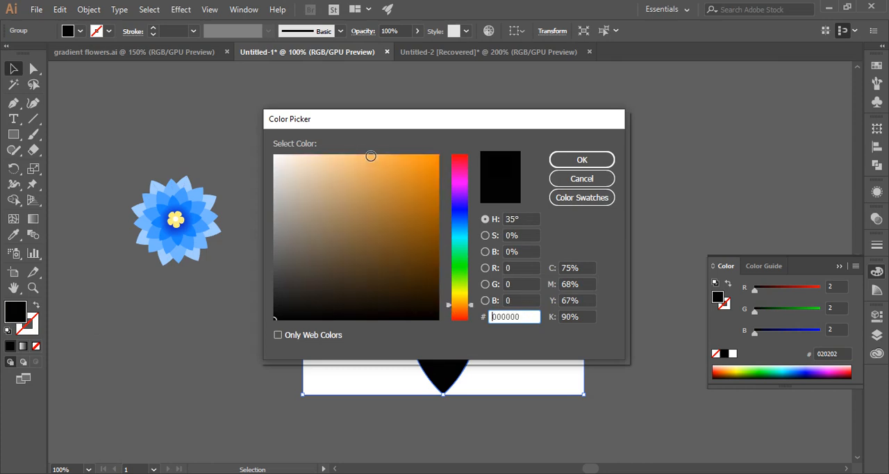
{"action": "left_click", "coordinate": [353, 156]}
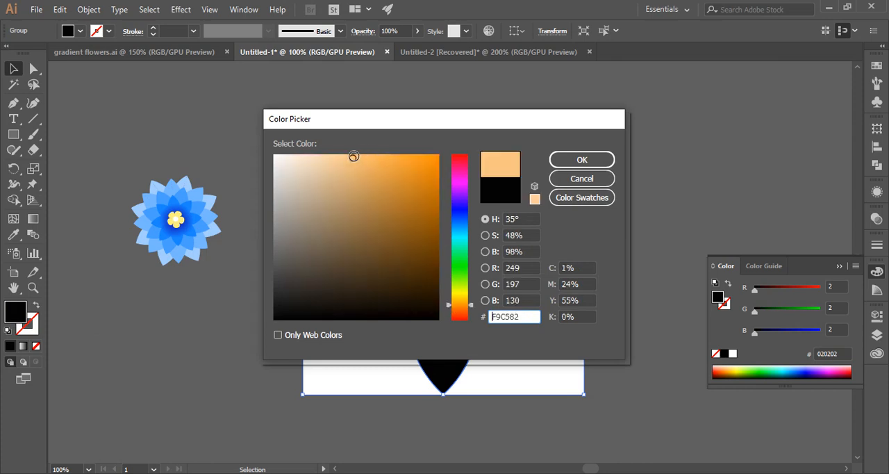
{"action": "left_click", "coordinate": [576, 161]}
{"action": "left_click", "coordinate": [625, 251]}
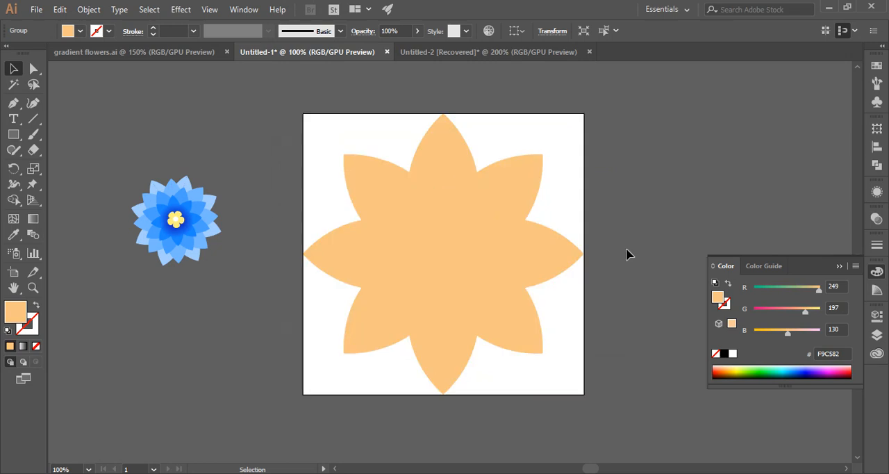
Step: Duplicate the light orange flower in place and scale the copy down slightly around its centre
{"action": "left_click", "coordinate": [503, 259]}
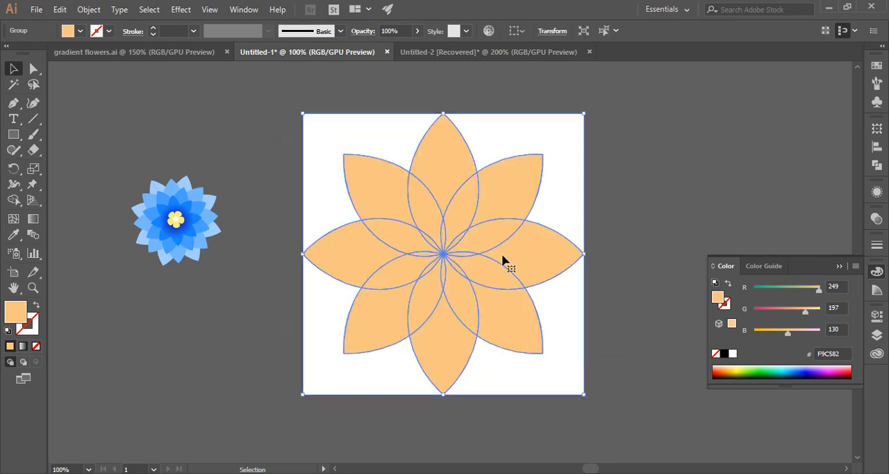
{"action": "key", "text": "a"}
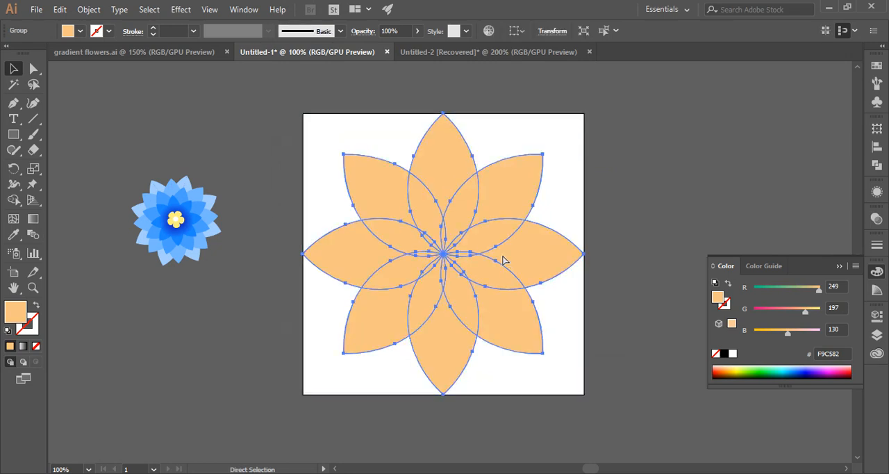
{"action": "key", "text": "v"}
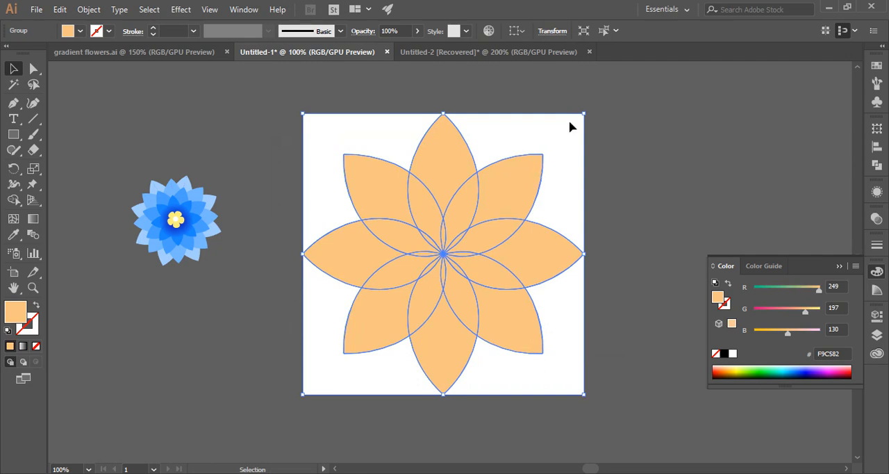
{"action": "key", "text": "shift"}
{"action": "left_click_drag", "start_coordinate": [585, 114], "coordinate": [568, 132]}
Step: Fill the smaller flower copy with F2AE64 and rotate it so its petals sit between the outer ones
{"action": "double_click", "coordinate": [20, 314]}
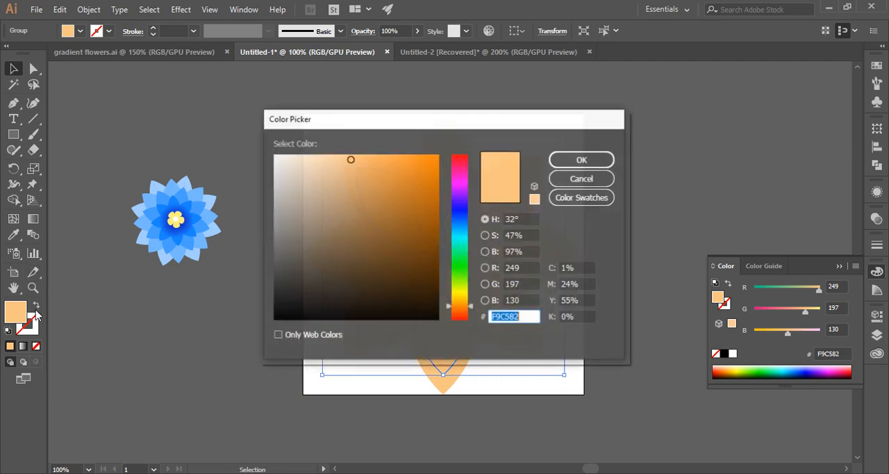
{"action": "left_click", "coordinate": [371, 162]}
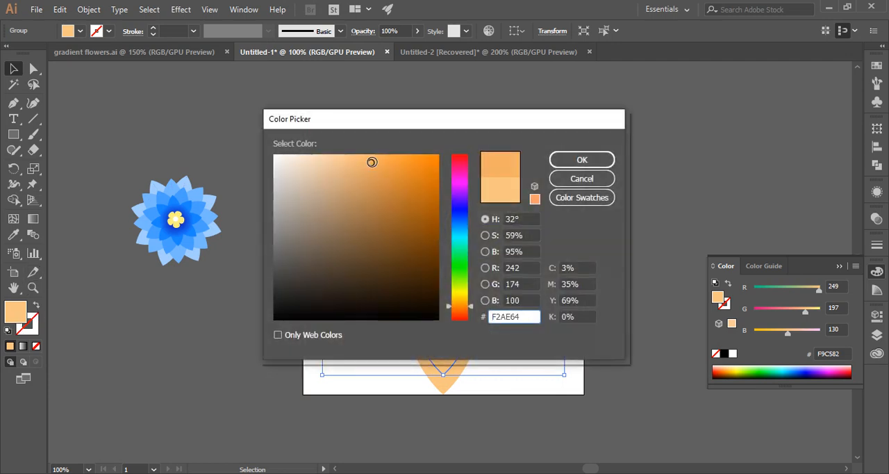
{"action": "left_click", "coordinate": [560, 159]}
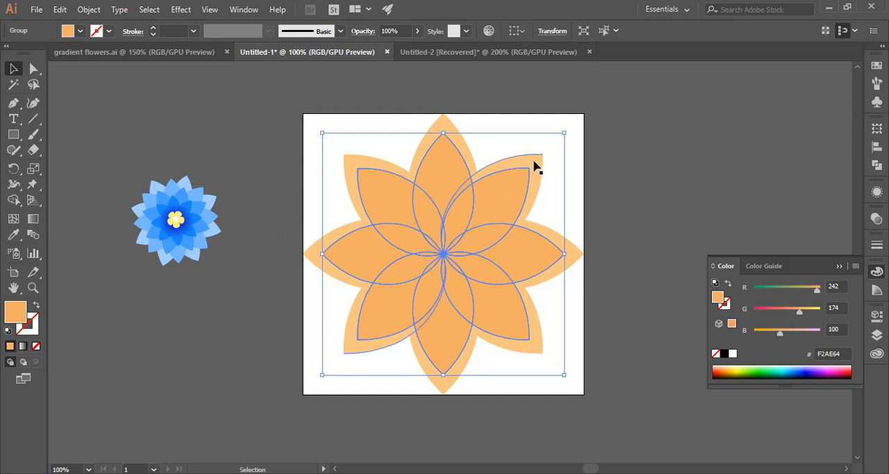
{"action": "left_click_drag", "start_coordinate": [570, 131], "coordinate": [590, 205]}
{"action": "left_click", "coordinate": [613, 251]}
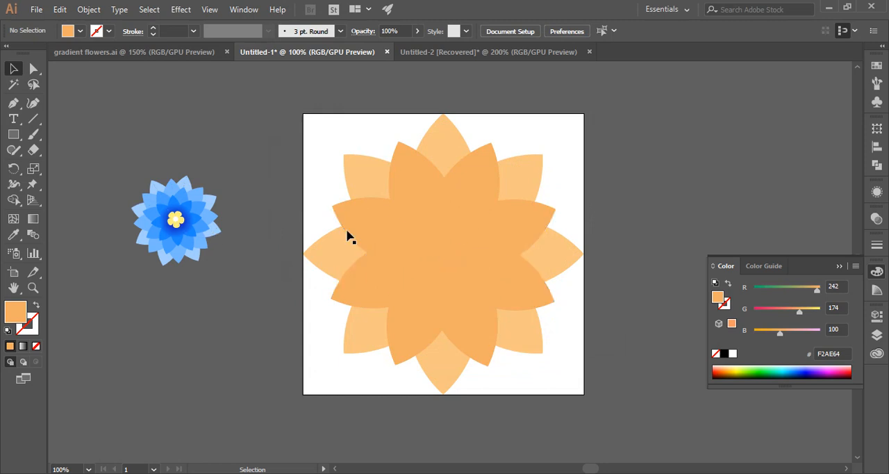
Step: Duplicate the F2AE64 flower layer in place and scale the copy down proportionally around its centre
{"action": "left_click", "coordinate": [451, 250]}
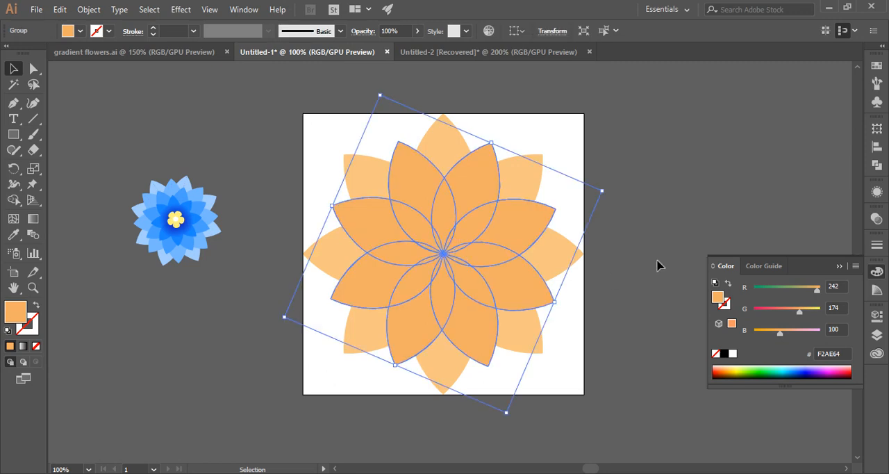
{"action": "key", "text": "a"}
{"action": "key", "text": "v"}
{"action": "left_click_drag", "start_coordinate": [604, 191], "coordinate": [570, 202]}
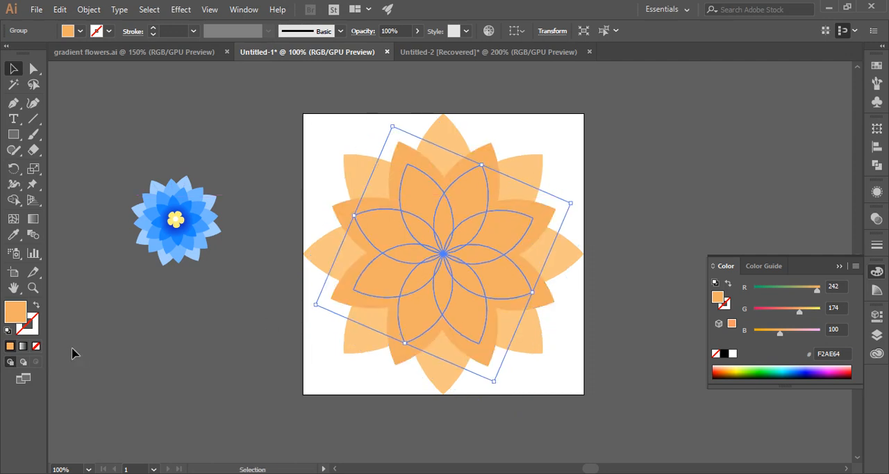
Step: Fill the innermost flower copy with darker orange EA9036 and rotate it so its petals fall between those of the middle layer
{"action": "double_click", "coordinate": [21, 320]}
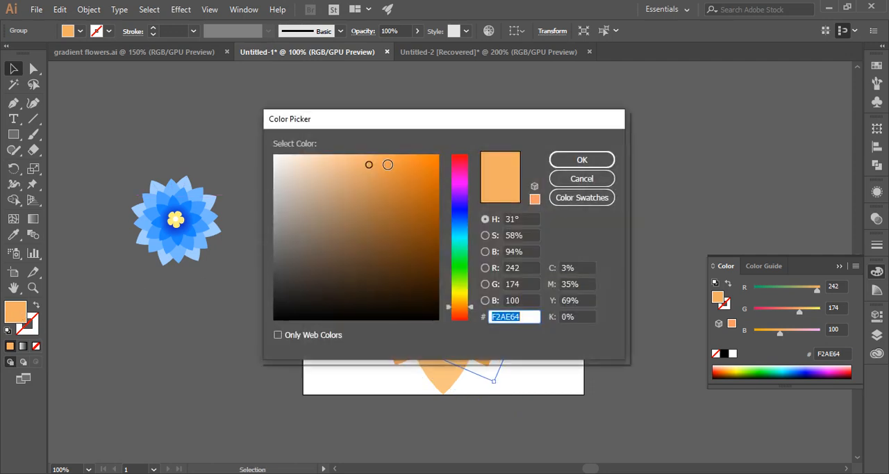
{"action": "left_click", "coordinate": [400, 165]}
{"action": "left_click", "coordinate": [582, 159]}
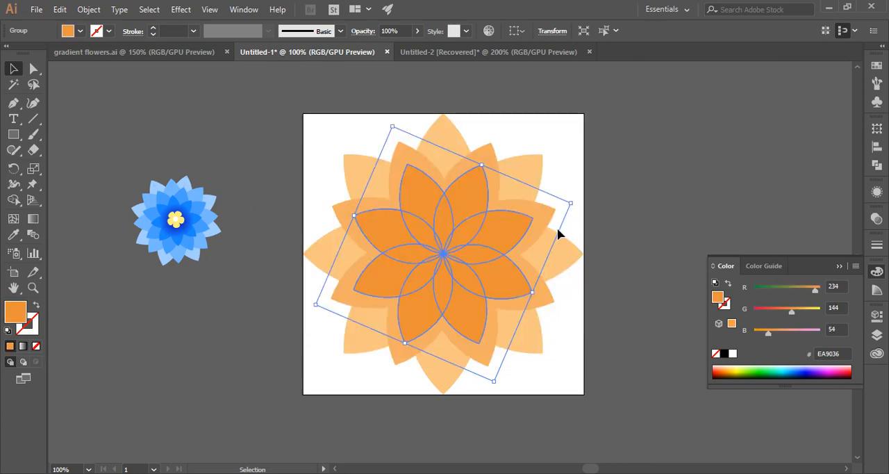
{"action": "left_click_drag", "start_coordinate": [577, 201], "coordinate": [583, 261]}
{"action": "left_click", "coordinate": [603, 292]}
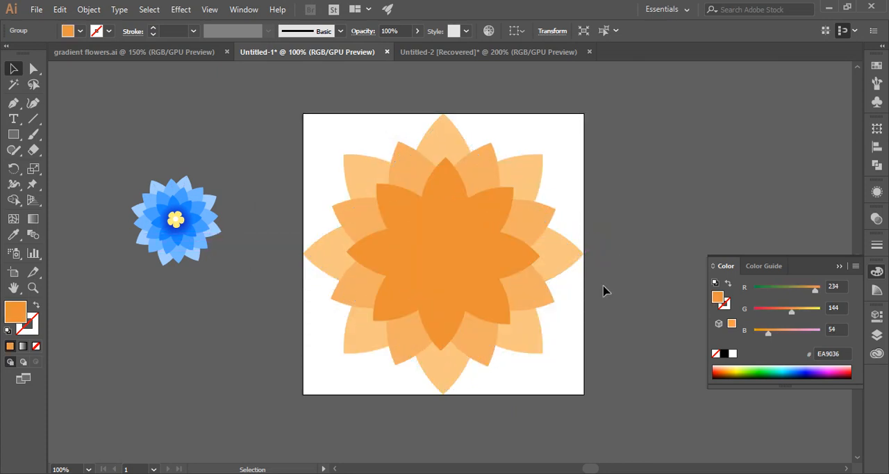
Step: Duplicate the innermost EA9036 flower in place and scale the copy down slightly around its centre
{"action": "left_click", "coordinate": [455, 274]}
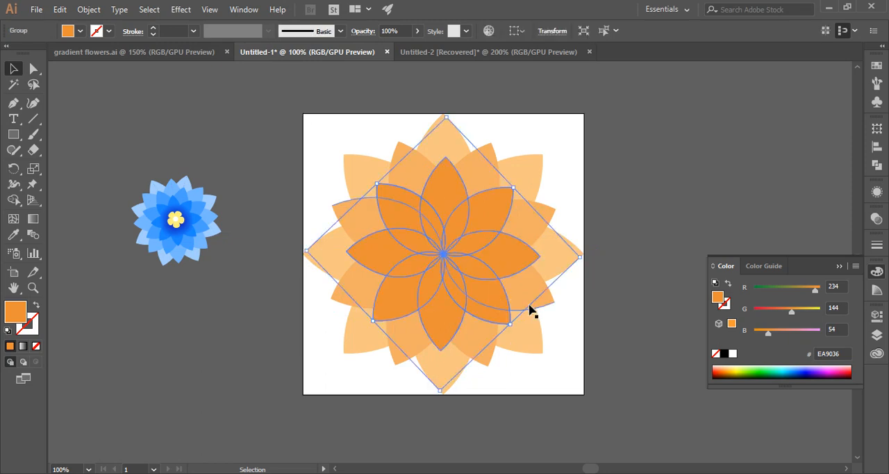
{"action": "key", "text": "a"}
{"action": "key", "text": "v"}
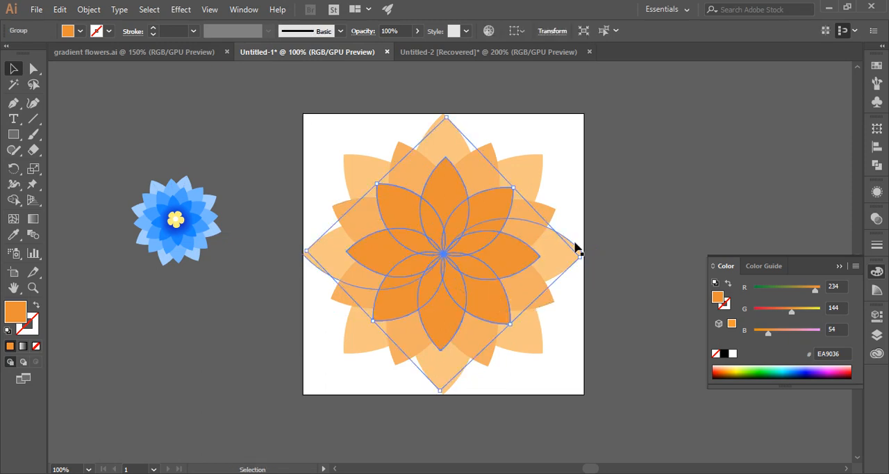
{"action": "left_click_drag", "start_coordinate": [581, 257], "coordinate": [554, 256]}
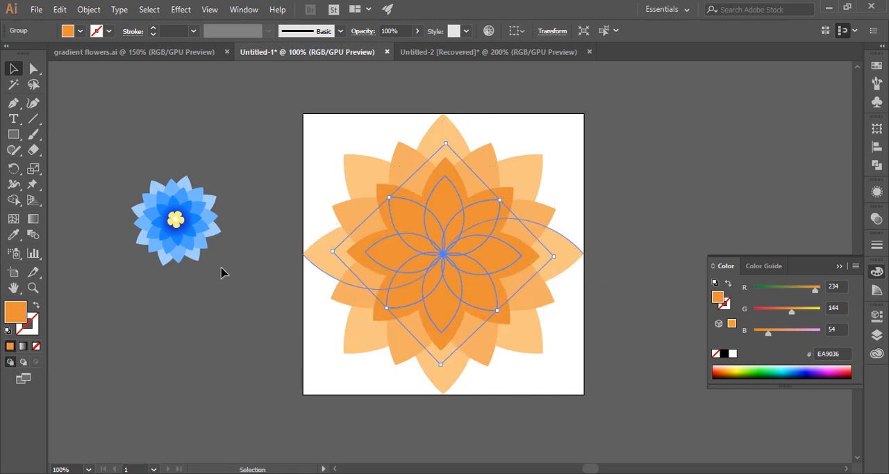
Step: Fill the new innermost flower copy with E2720E and rotate it so its petals sit between those of the layer beneath
{"action": "double_click", "coordinate": [12, 316]}
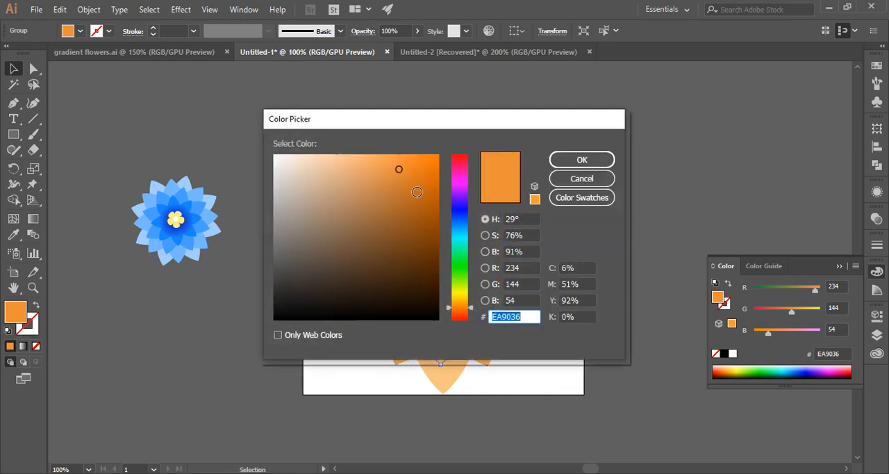
{"action": "left_click", "coordinate": [417, 192]}
{"action": "left_click", "coordinate": [419, 179]}
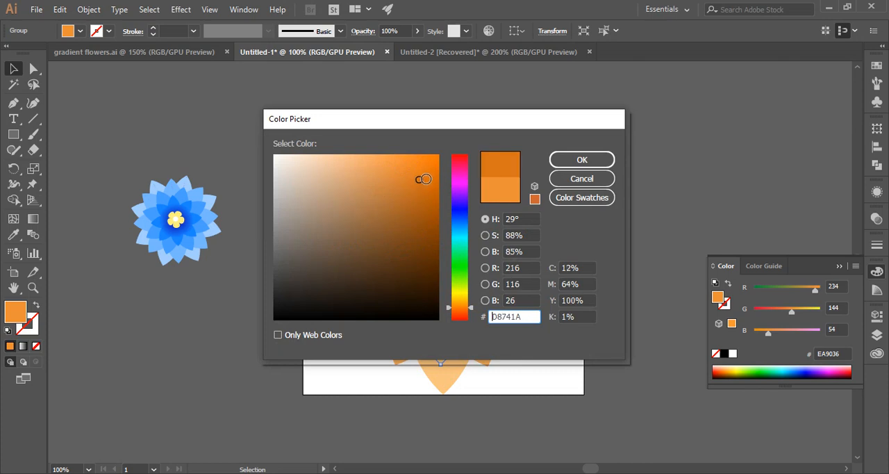
{"action": "left_click", "coordinate": [429, 173]}
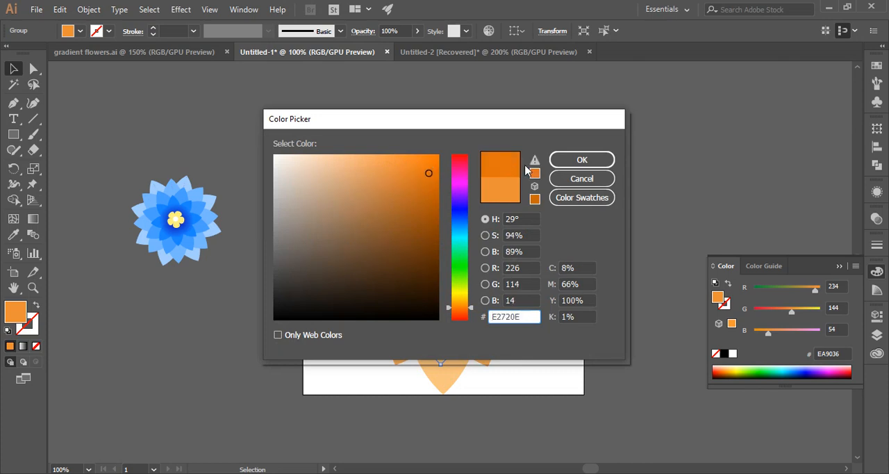
{"action": "left_click", "coordinate": [579, 160]}
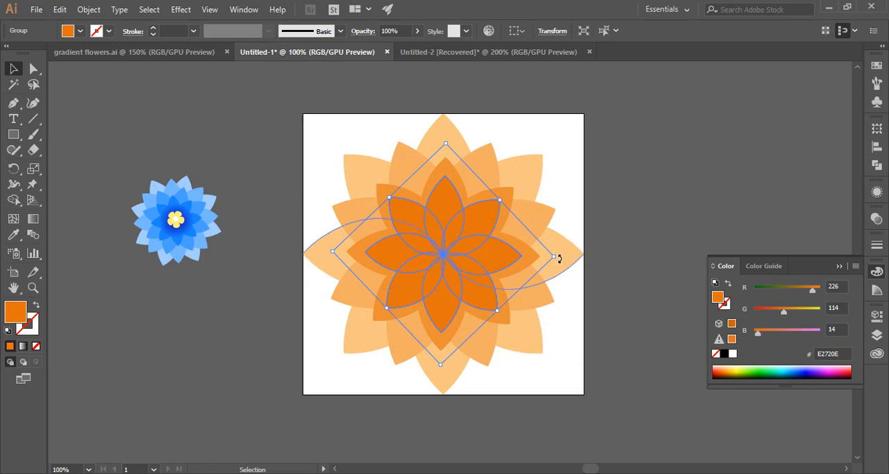
{"action": "left_click_drag", "start_coordinate": [559, 258], "coordinate": [557, 306]}
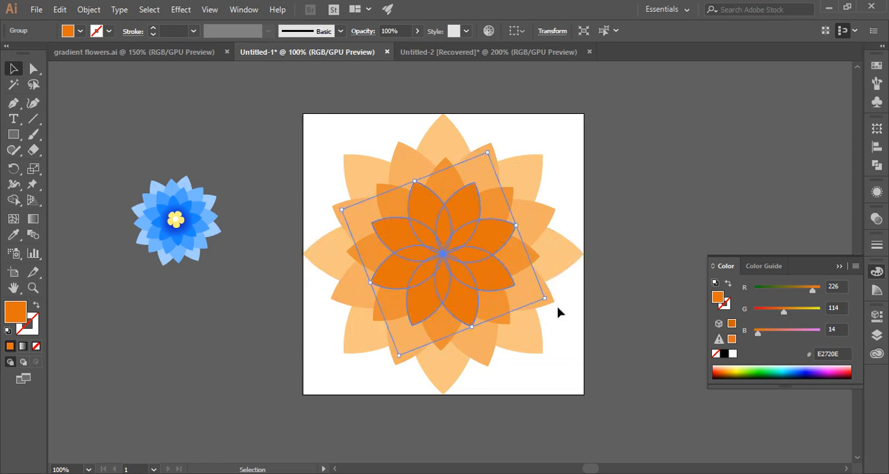
{"action": "left_click", "coordinate": [685, 205]}
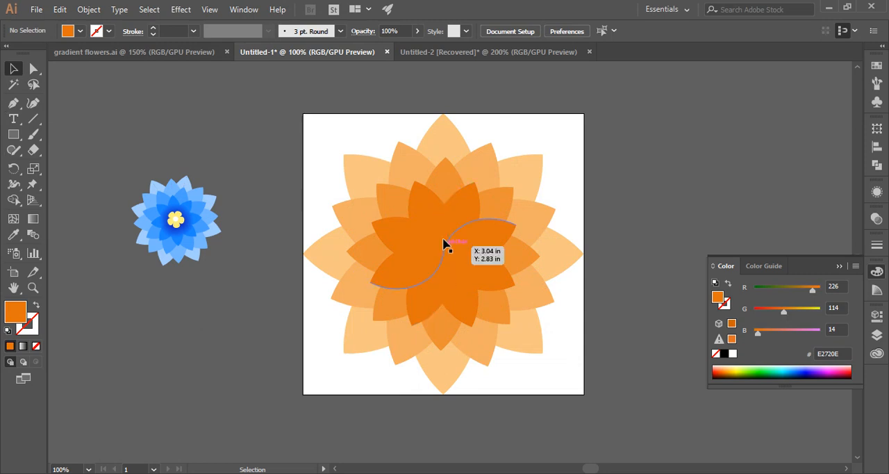
Step: Select the innermost E2720E flower and change its solid fill to the default linear gradient
{"action": "left_click", "coordinate": [427, 224]}
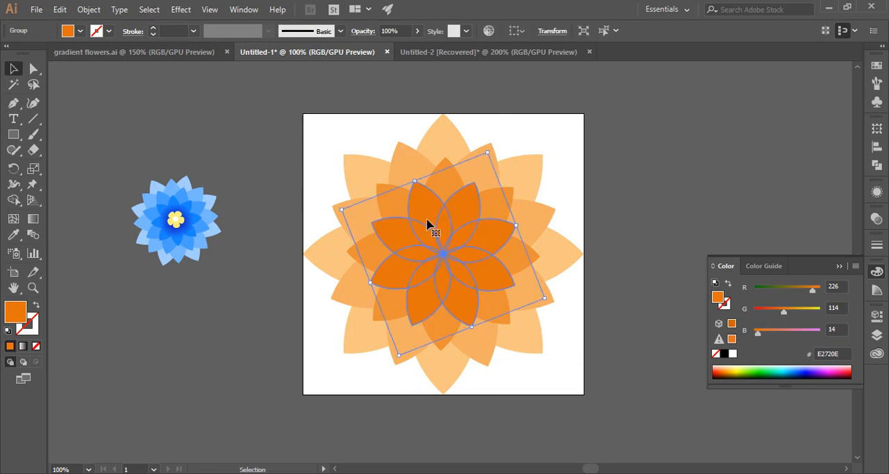
{"action": "left_click", "coordinate": [32, 220]}
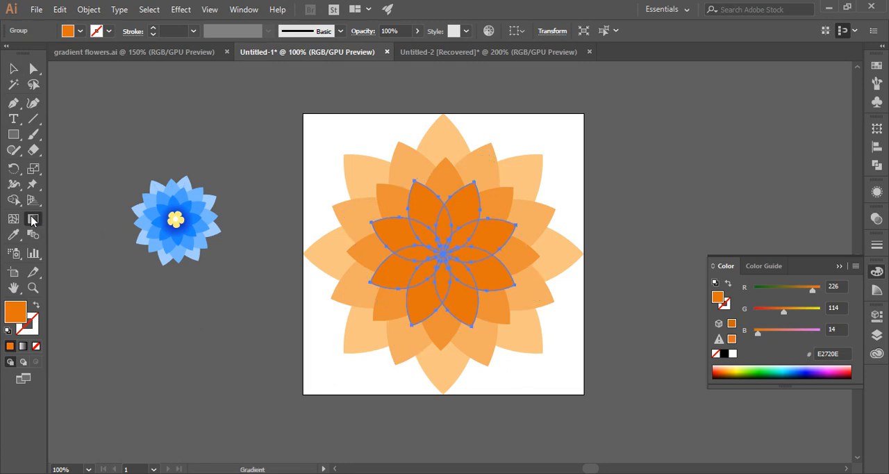
{"action": "double_click", "coordinate": [32, 219]}
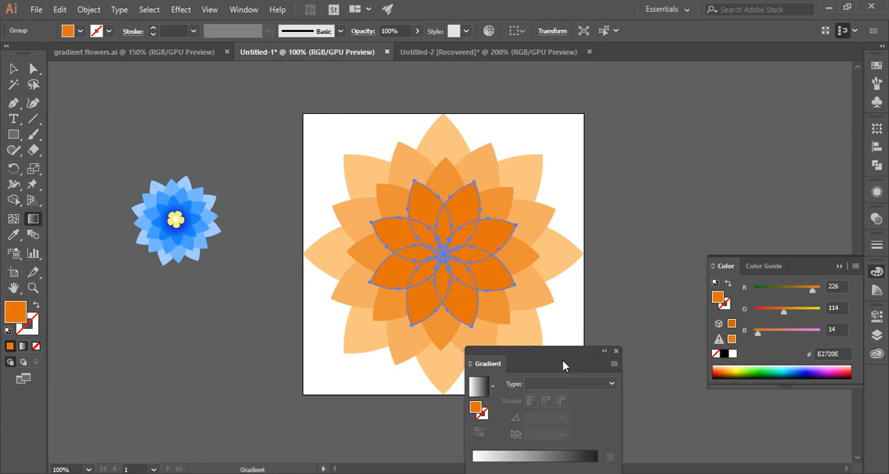
{"action": "left_click_drag", "start_coordinate": [564, 366], "coordinate": [705, 73]}
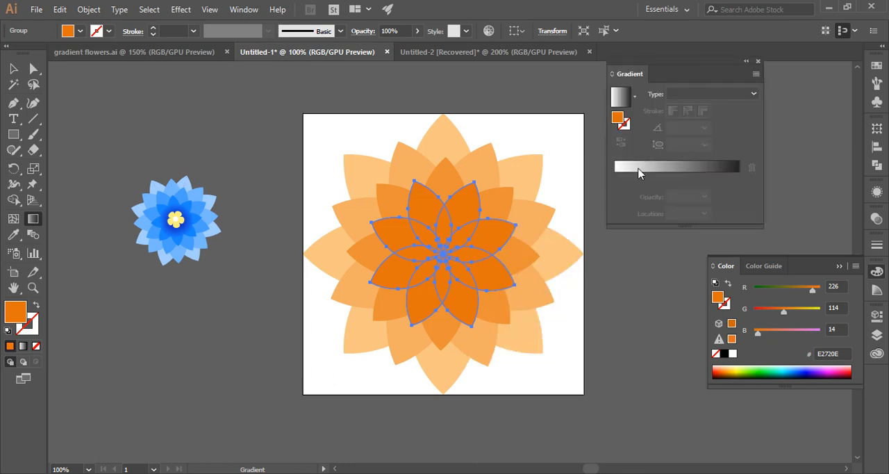
{"action": "left_click", "coordinate": [617, 175]}
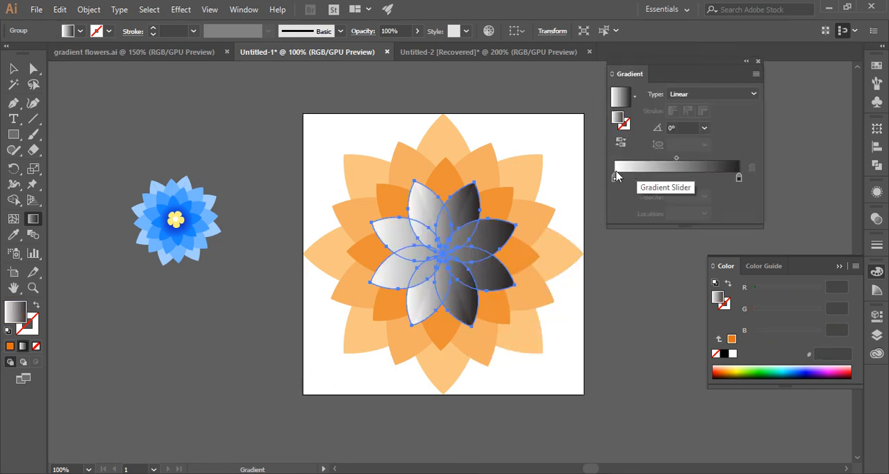
Step: Colour the gradient's start stop orange and its end stop light orange, and set the gradient type to Radial
{"action": "left_click", "coordinate": [766, 270]}
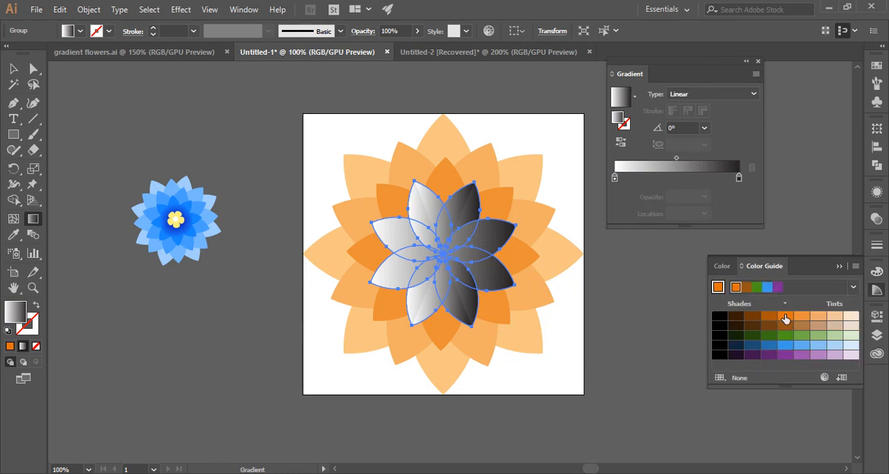
{"action": "left_click_drag", "start_coordinate": [786, 319], "coordinate": [615, 181]}
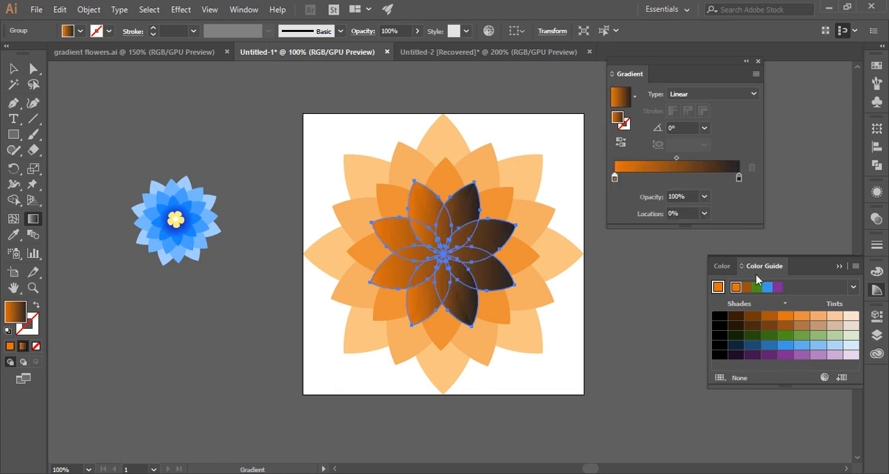
{"action": "left_click_drag", "start_coordinate": [821, 317], "coordinate": [739, 180]}
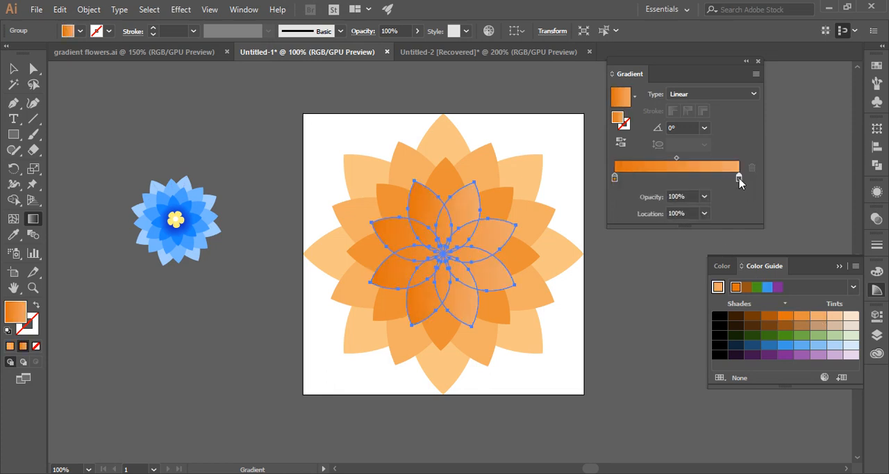
{"action": "left_click", "coordinate": [752, 95]}
{"action": "left_click", "coordinate": [735, 123]}
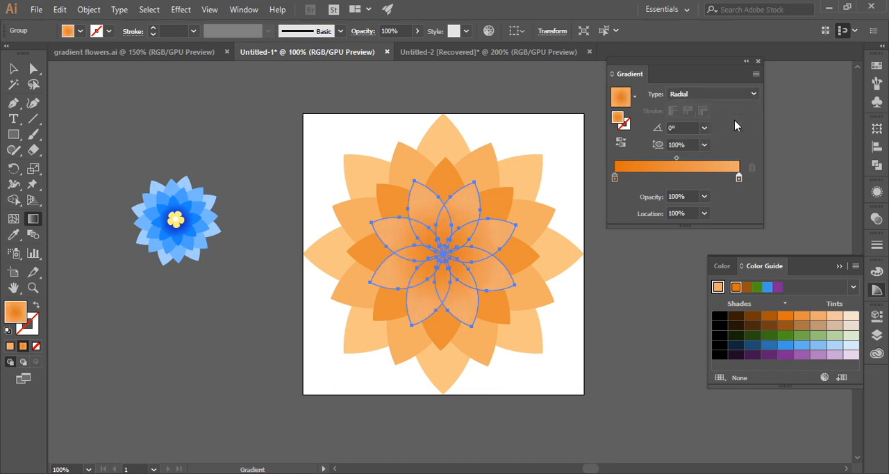
Step: Reverse the radial gradient's colours, with light orange on the centre stop and orange on the outer stop, and deselect the flower
{"action": "left_click", "coordinate": [615, 179]}
{"action": "left_click", "coordinate": [741, 178]}
{"action": "left_click_drag", "start_coordinate": [785, 316], "coordinate": [740, 179]}
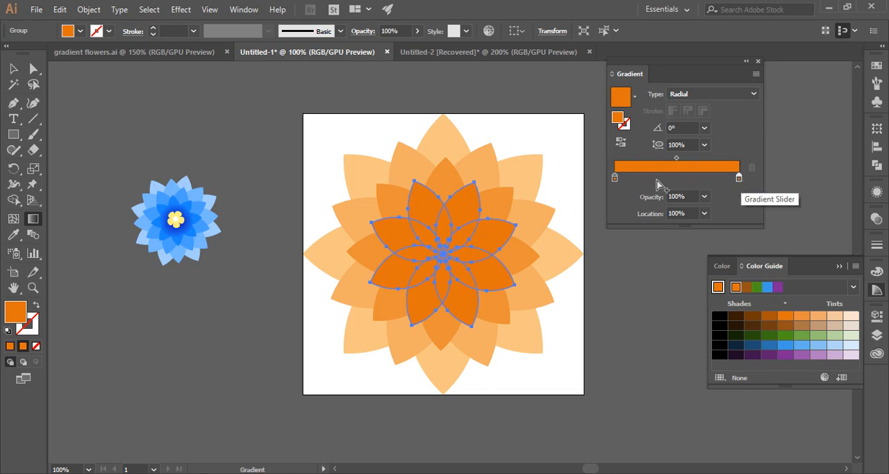
{"action": "left_click_drag", "start_coordinate": [818, 316], "coordinate": [614, 179]}
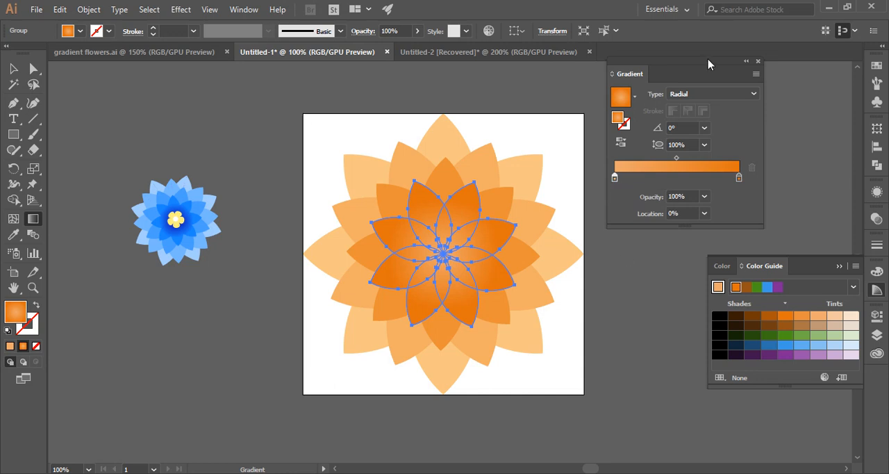
{"action": "left_click", "coordinate": [746, 61]}
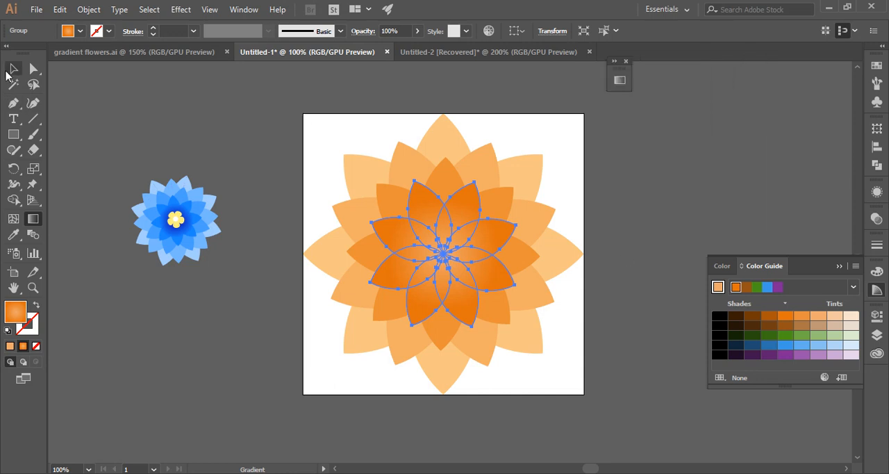
{"action": "left_click", "coordinate": [11, 70]}
{"action": "left_click", "coordinate": [267, 144]}
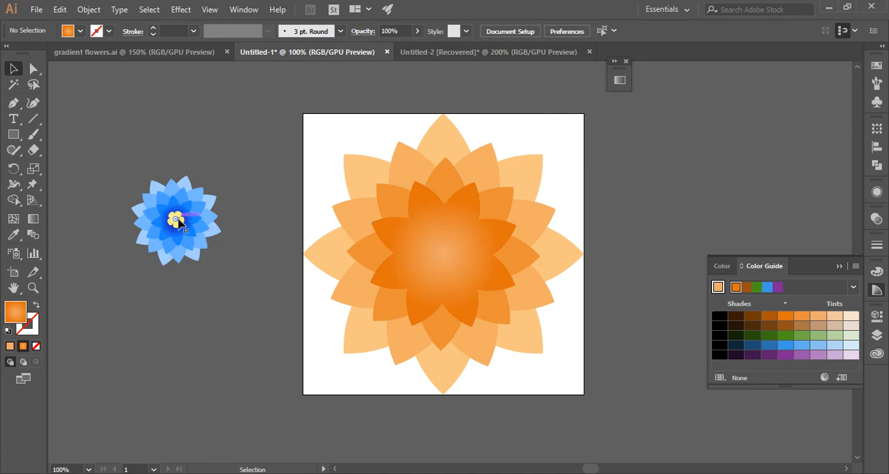
Step: Create a 5-sided polygon with a radius of 0.6944 in near the flower's centre
{"action": "left_click", "coordinate": [9, 137]}
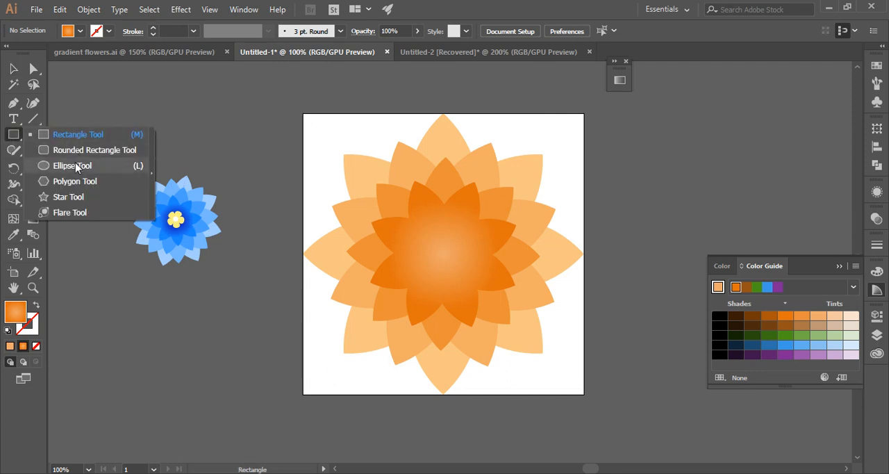
{"action": "left_click", "coordinate": [76, 185]}
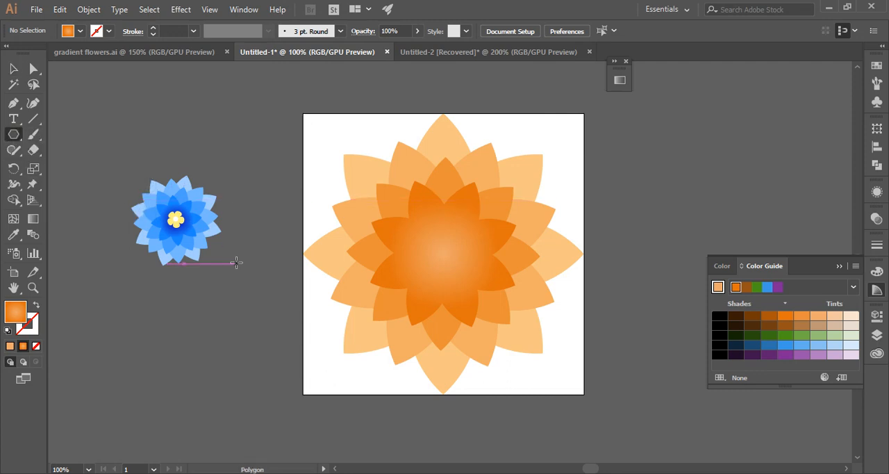
{"action": "left_click", "coordinate": [439, 240]}
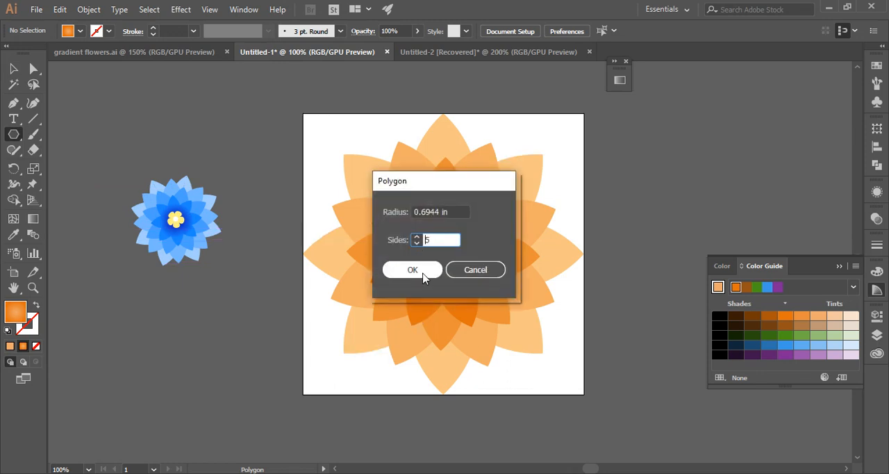
{"action": "left_click", "coordinate": [424, 271]}
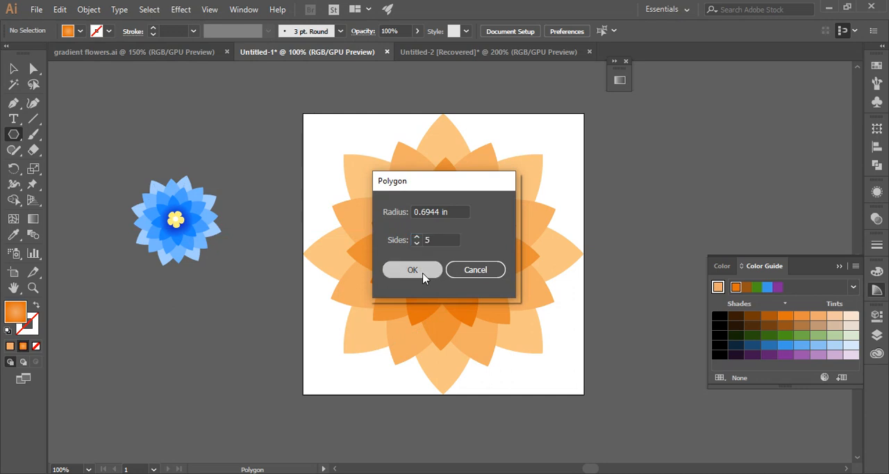
Step: Apply a Pucker & Bloat effect to the pentagon, bloating it a little over 50% into five rounded petals
{"action": "left_click", "coordinate": [182, 10]}
{"action": "mouse_move", "coordinate": [236, 117]}
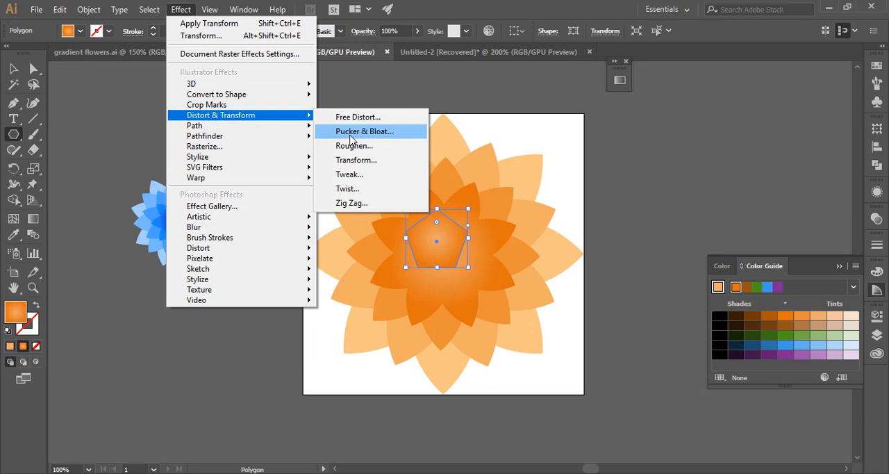
{"action": "left_click", "coordinate": [351, 133]}
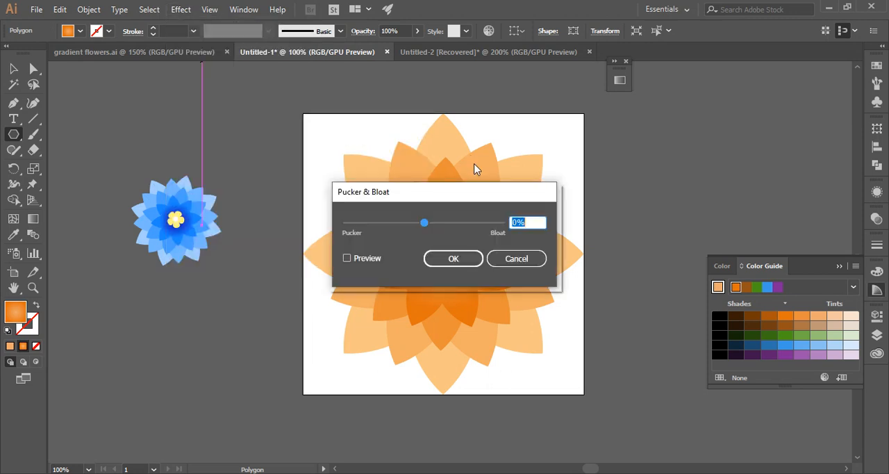
{"action": "left_click_drag", "start_coordinate": [466, 192], "coordinate": [688, 108]}
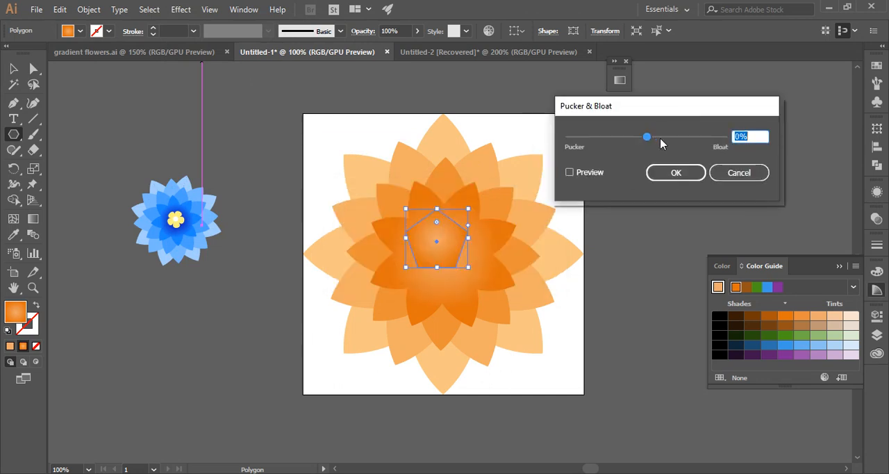
{"action": "left_click_drag", "start_coordinate": [661, 143], "coordinate": [667, 137]}
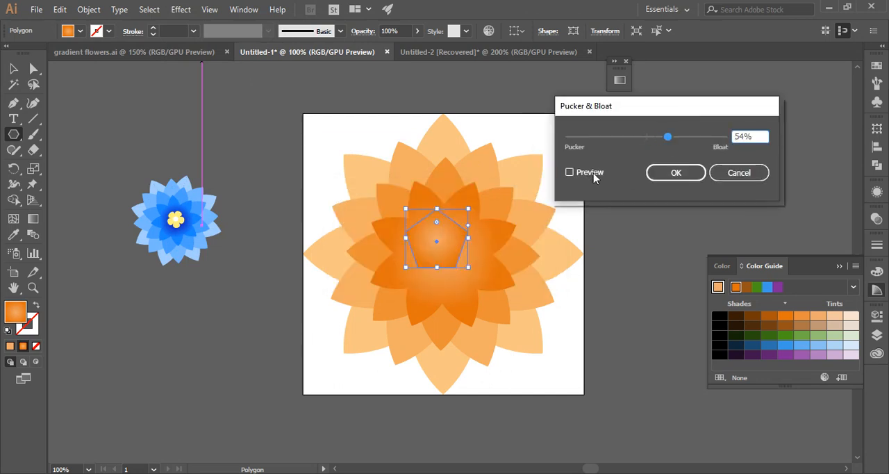
{"action": "left_click", "coordinate": [594, 178]}
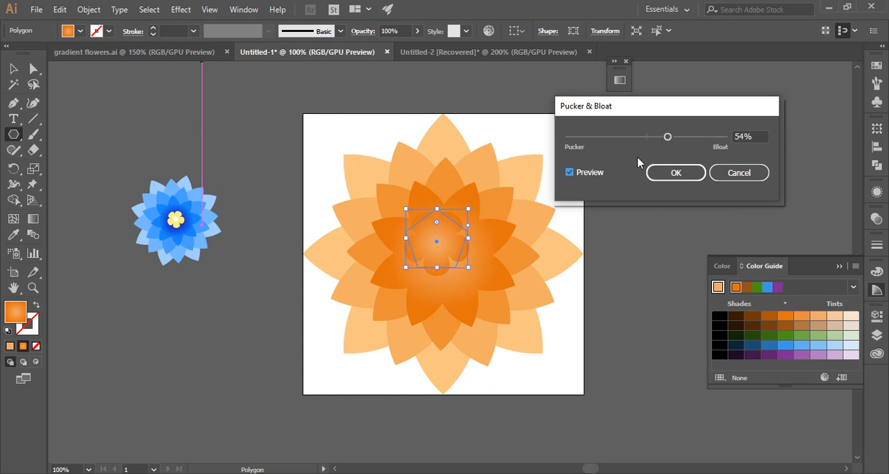
{"action": "left_click", "coordinate": [679, 139]}
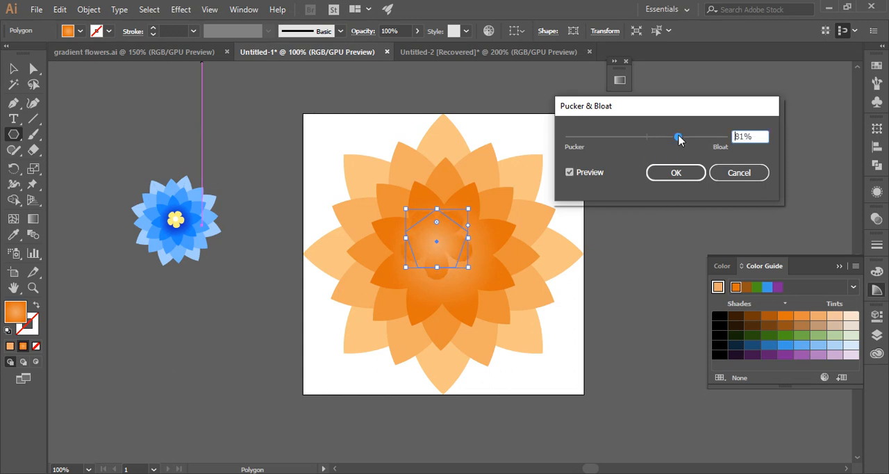
{"action": "left_click_drag", "start_coordinate": [679, 139], "coordinate": [668, 139]}
{"action": "left_click", "coordinate": [674, 172]}
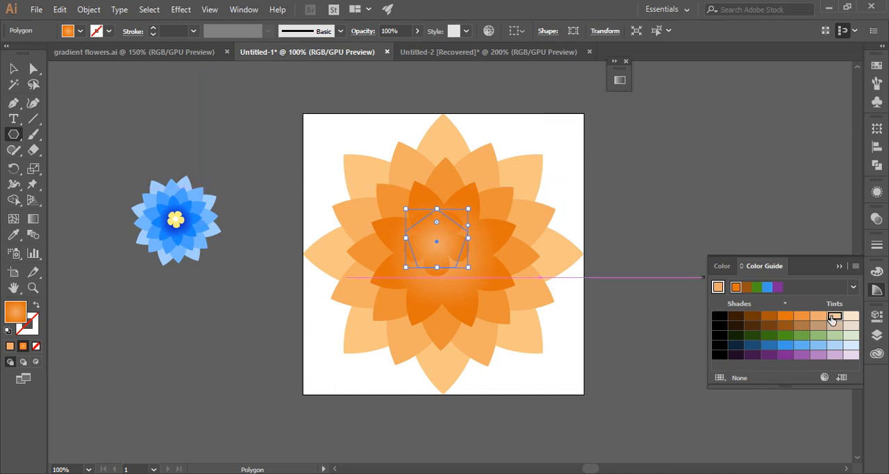
Step: Change the five-petal centre shape's fill from the gradient to solid light orange EEAA6E
{"action": "key", "text": "v"}
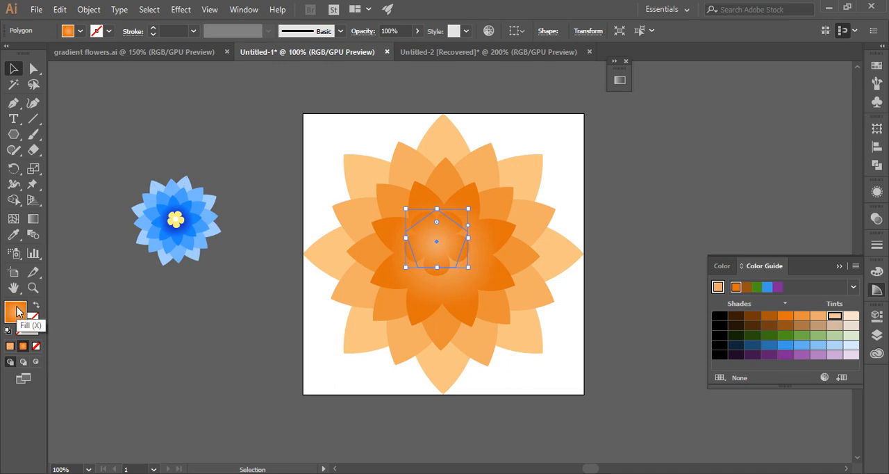
{"action": "left_click", "coordinate": [9, 346]}
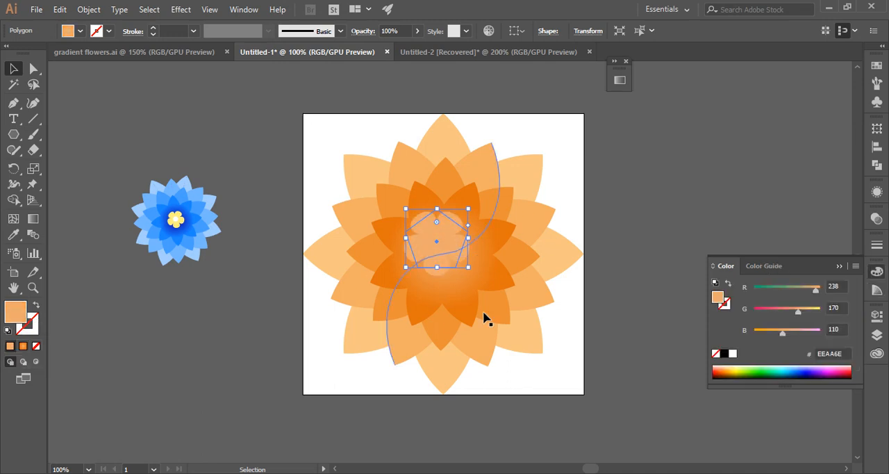
Step: Recolour the five-petal centre shape with the second-lightest orange tint from the Color Guide
{"action": "left_click", "coordinate": [781, 267]}
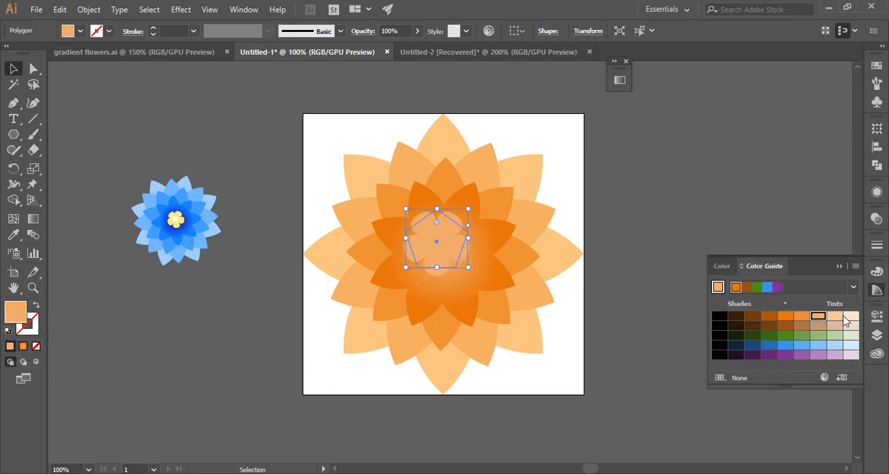
{"action": "left_click", "coordinate": [848, 316]}
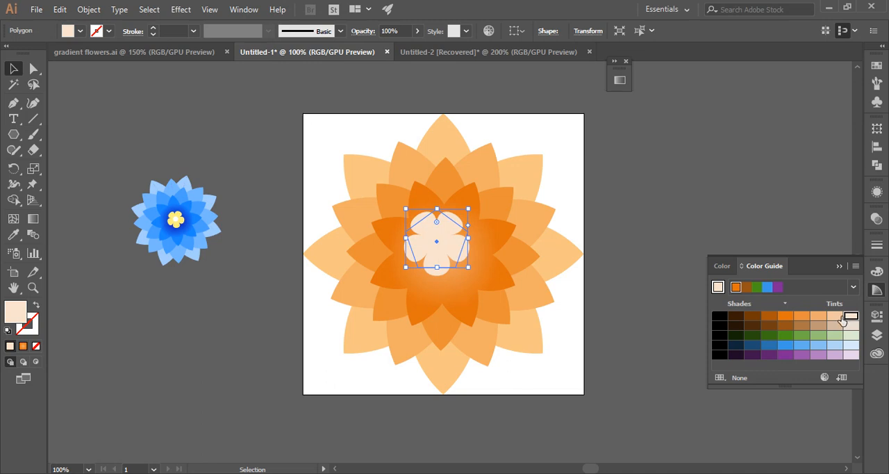
{"action": "left_click", "coordinate": [820, 318]}
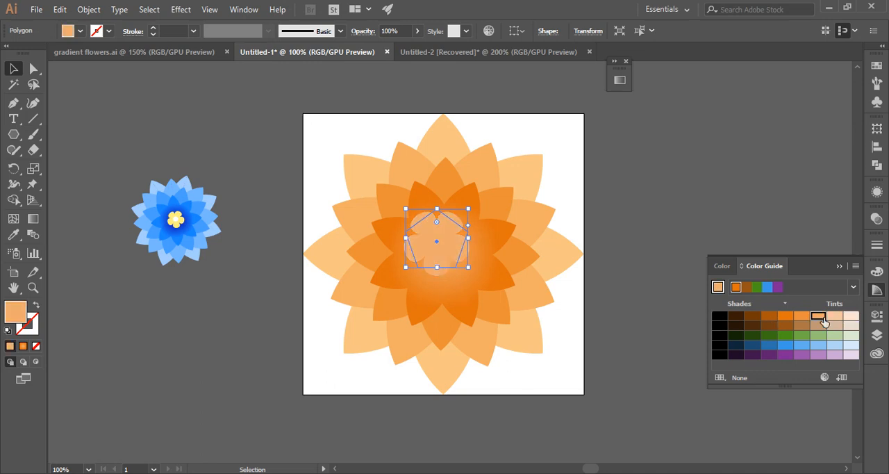
{"action": "left_click", "coordinate": [834, 316]}
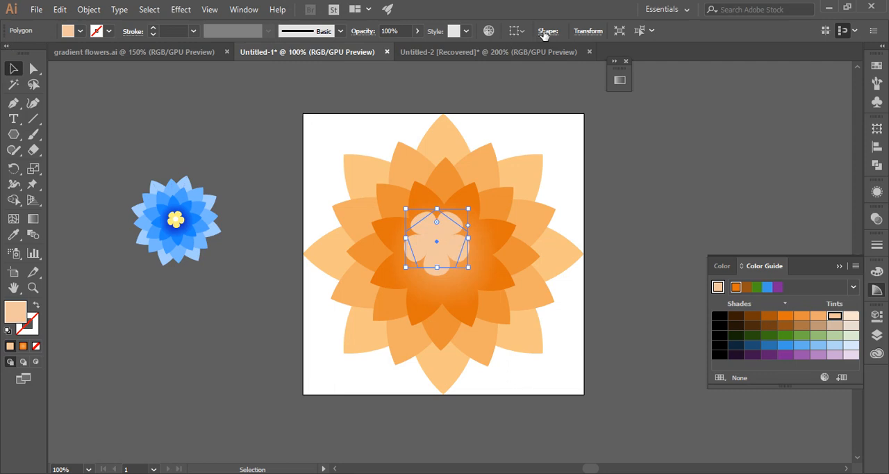
Step: Nudge the five-petal shape into the middle of the flower and deselect it
{"action": "key", "text": "Down"}
{"action": "key", "text": "Down"}
{"action": "key", "text": "Down"}
{"action": "key", "text": "Down"}
{"action": "key", "text": "Down"}
{"action": "key", "text": "Down"}
{"action": "key", "text": "Down"}
{"action": "key", "text": "Down"}
{"action": "key", "text": "Down"}
{"action": "key", "text": "Down"}
{"action": "key", "text": "Down"}
{"action": "key", "text": "Down"}
{"action": "key", "text": "Down"}
{"action": "key", "text": "Down"}
{"action": "key", "text": "Down"}
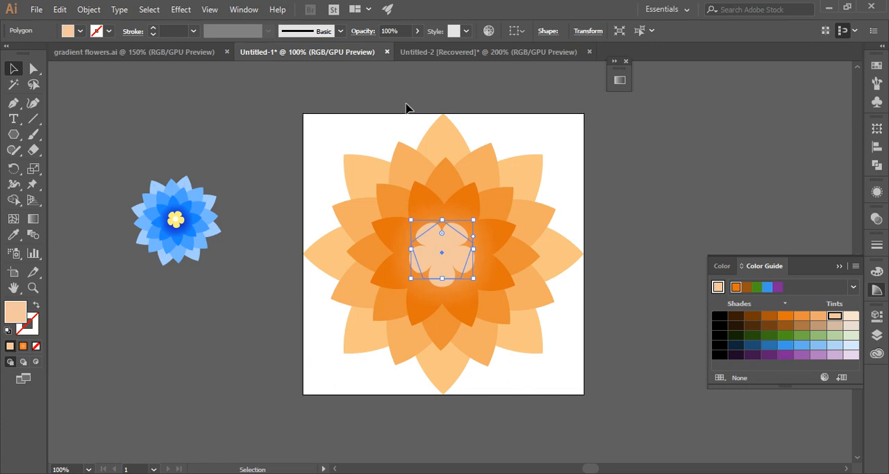
{"action": "left_click", "coordinate": [305, 115]}
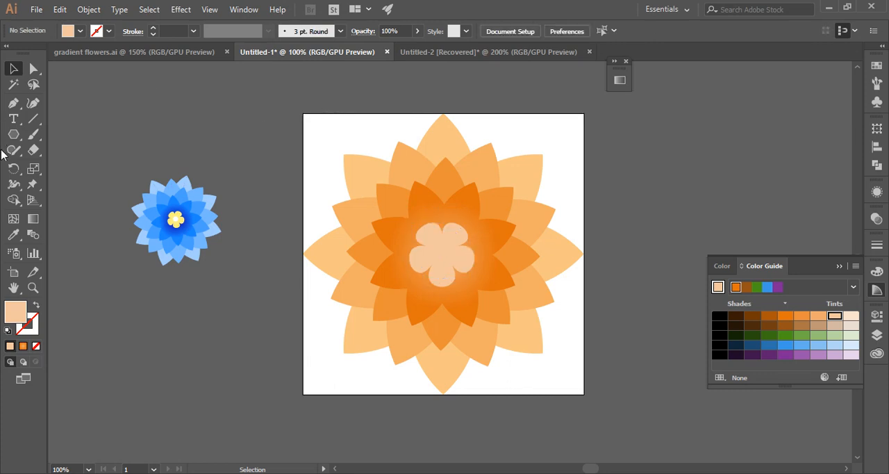
Step: Draw a circle about 0.35 in across in the middle of the five-petal shape with the Ellipse tool
{"action": "left_click", "coordinate": [15, 138]}
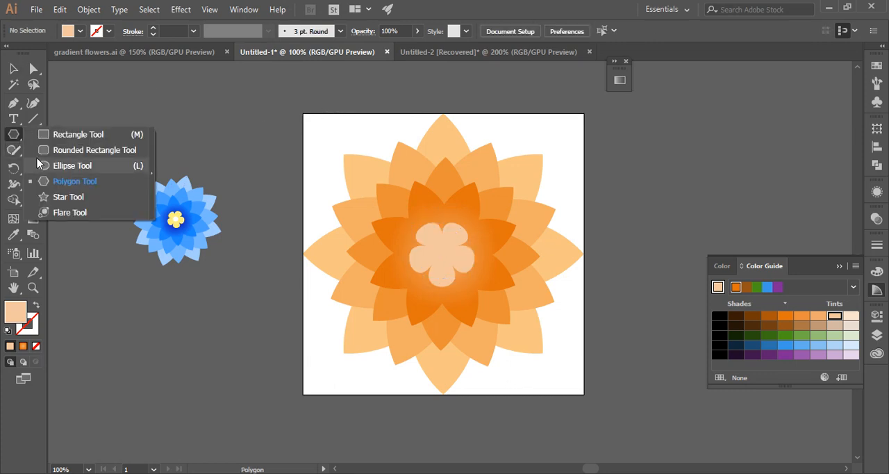
{"action": "left_click", "coordinate": [42, 166]}
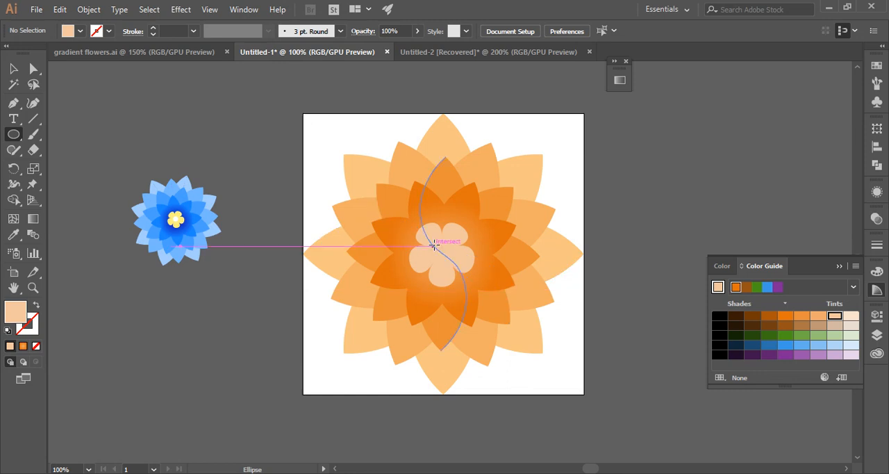
{"action": "left_click_drag", "start_coordinate": [438, 243], "coordinate": [449, 262]}
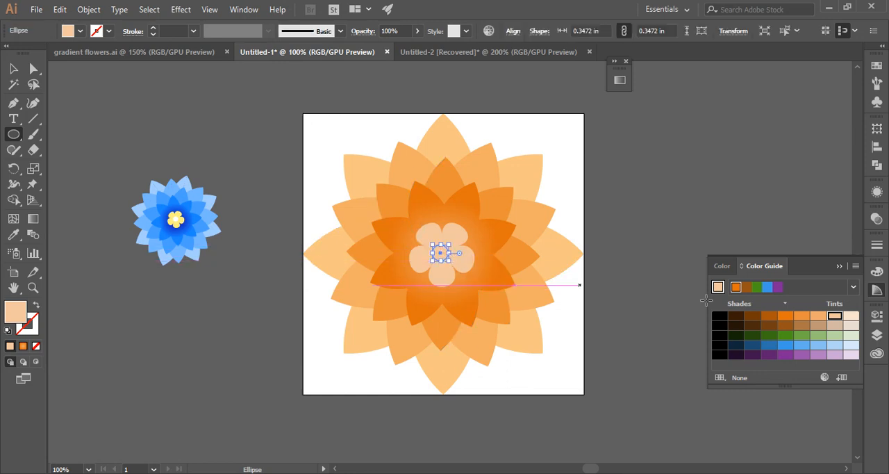
Step: Fill the small circle with the saturated base orange, adjust it to the centre of the five petals and deselect it
{"action": "left_click", "coordinate": [851, 316]}
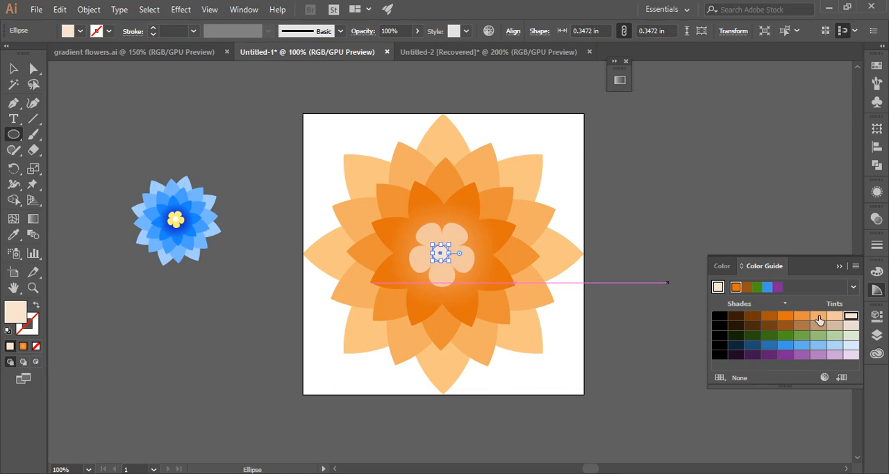
{"action": "left_click", "coordinate": [802, 316]}
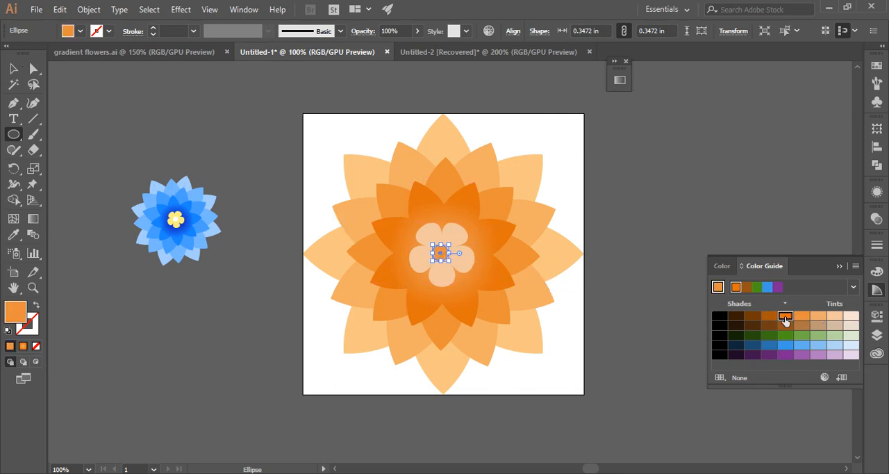
{"action": "left_click", "coordinate": [785, 316]}
{"action": "left_click", "coordinate": [13, 68]}
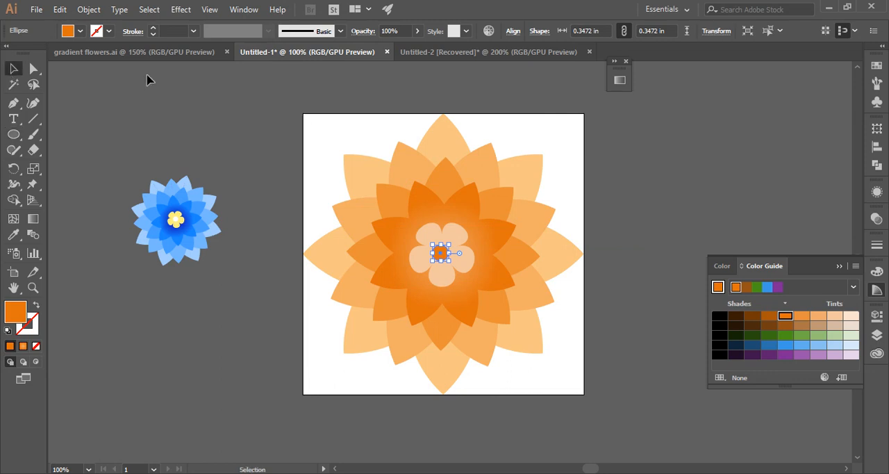
{"action": "left_click", "coordinate": [145, 80]}
{"action": "left_click", "coordinate": [444, 256]}
{"action": "left_click", "coordinate": [243, 121]}
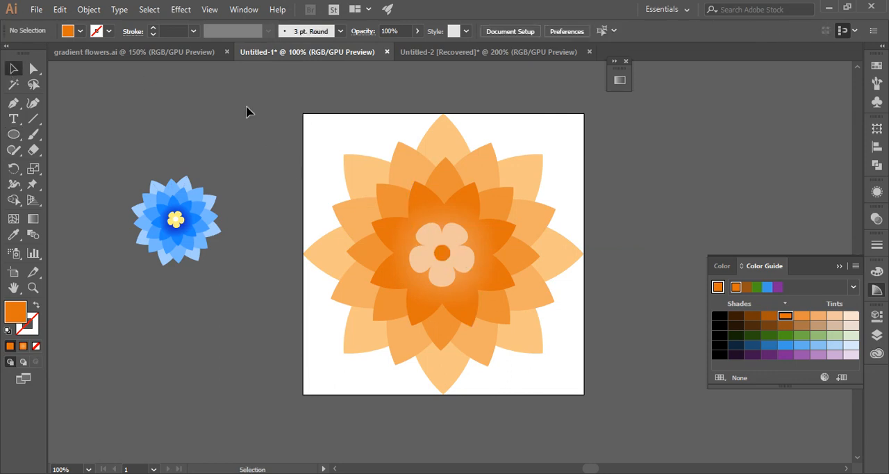
Step: Group all the orange flower's parts, scale the group proportionally about its centre to about three quarters size, and deselect it
{"action": "mouse_move", "coordinate": [248, 109]}
{"action": "left_mouse_down"}
{"action": "mouse_move", "coordinate": [548, 327]}
{"action": "mouse_move", "coordinate": [595, 421]}
{"action": "left_mouse_up"}
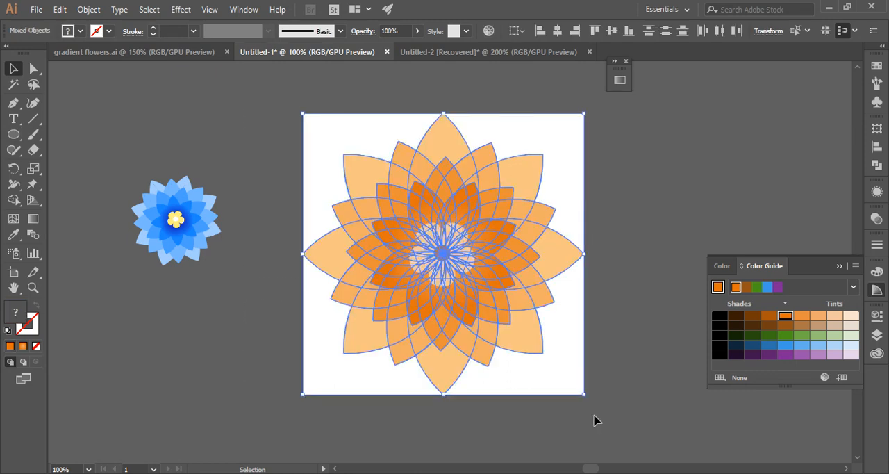
{"action": "key", "text": "ctrl+g"}
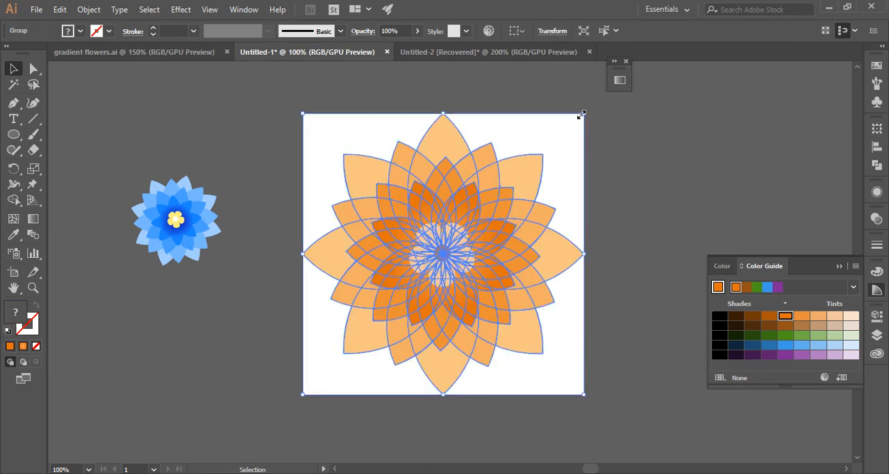
{"action": "left_click_drag", "start_coordinate": [580, 115], "coordinate": [547, 147]}
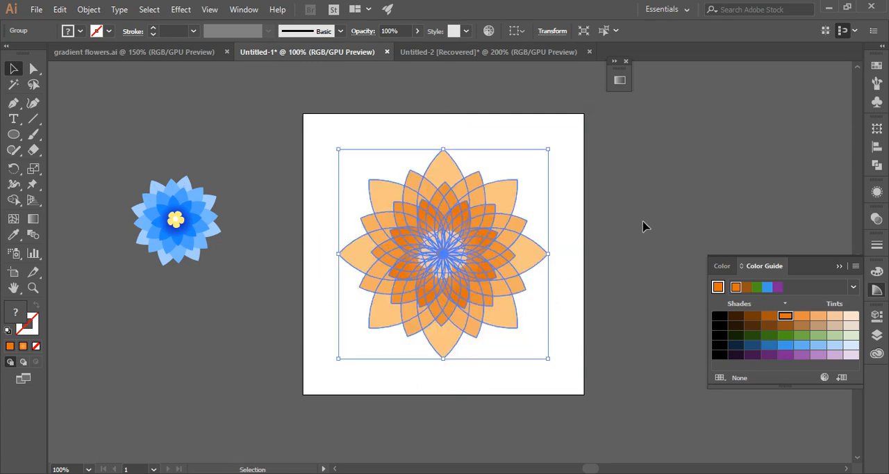
{"action": "left_click", "coordinate": [644, 224]}
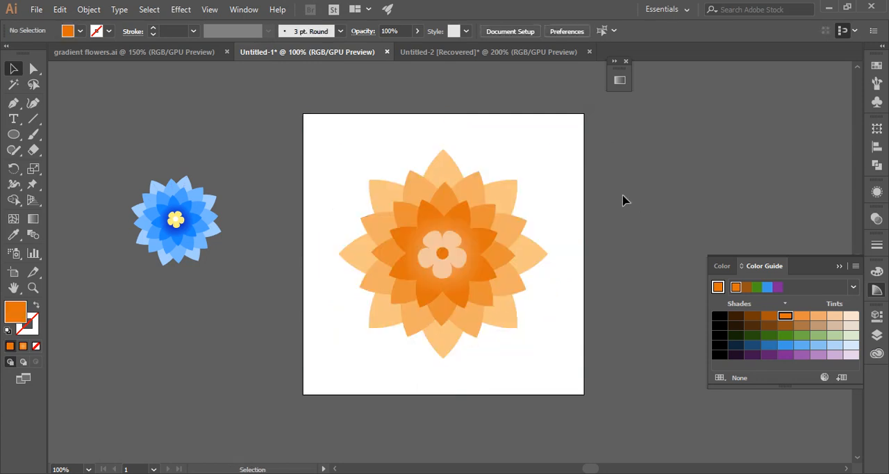